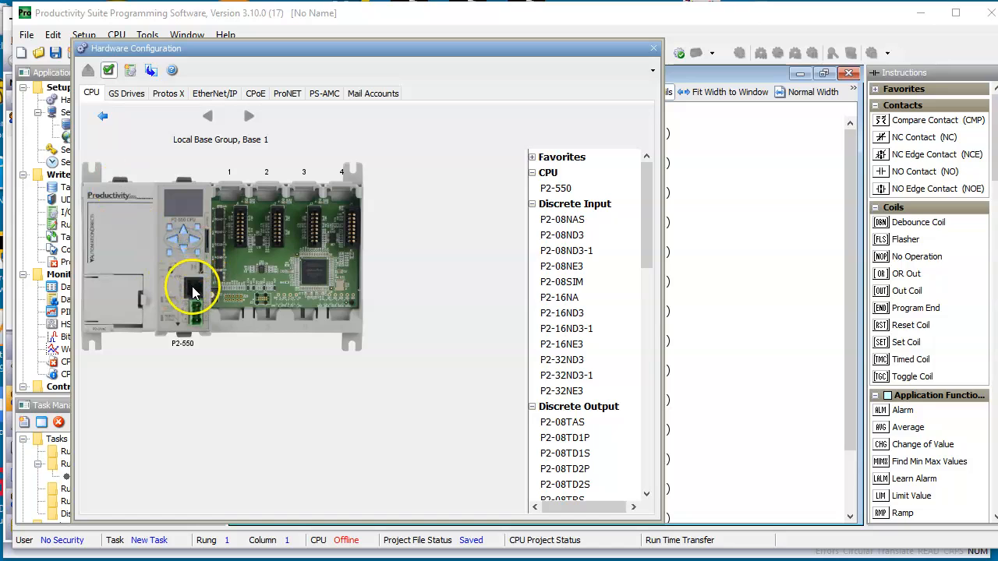
Configure the P2-550 CPU's Ethernet port with read/write security and the fixed IP address 192.168.1.123
double_click(190, 286)
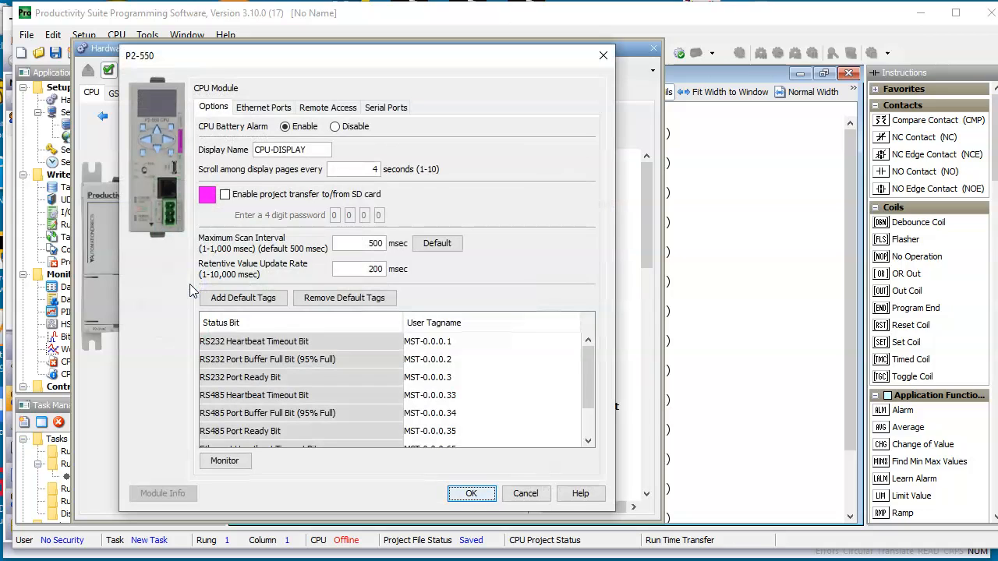
click(260, 110)
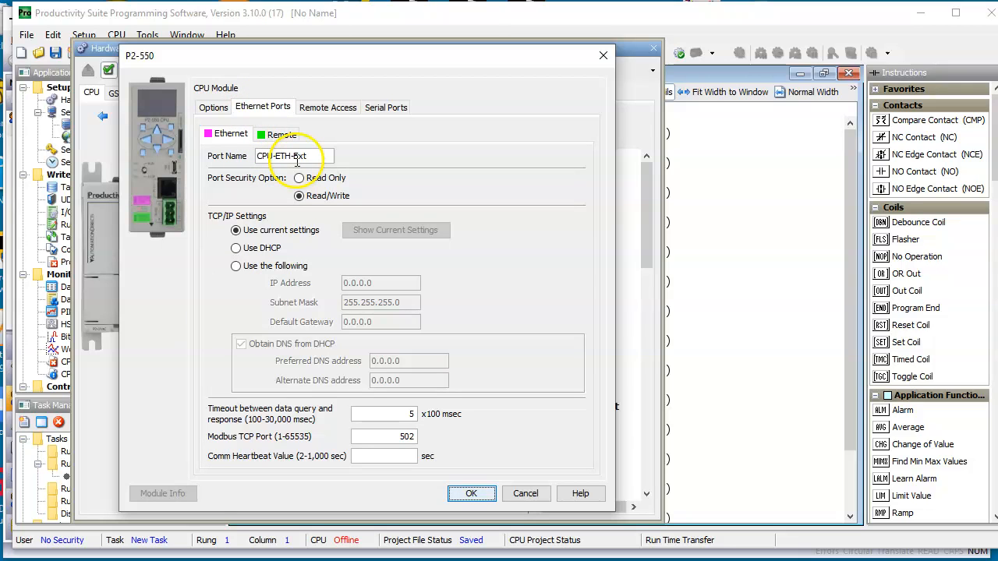
click(299, 195)
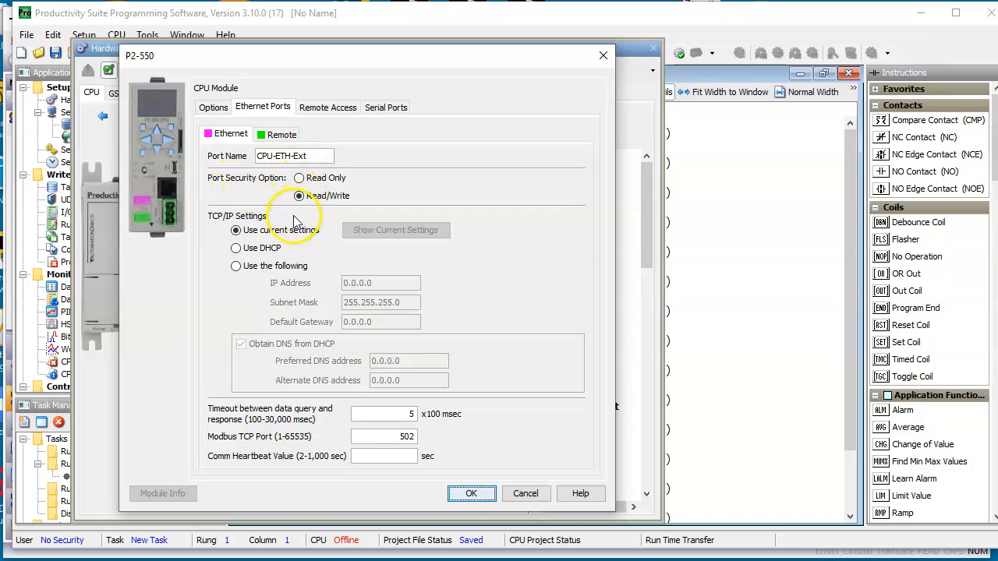
click(237, 266)
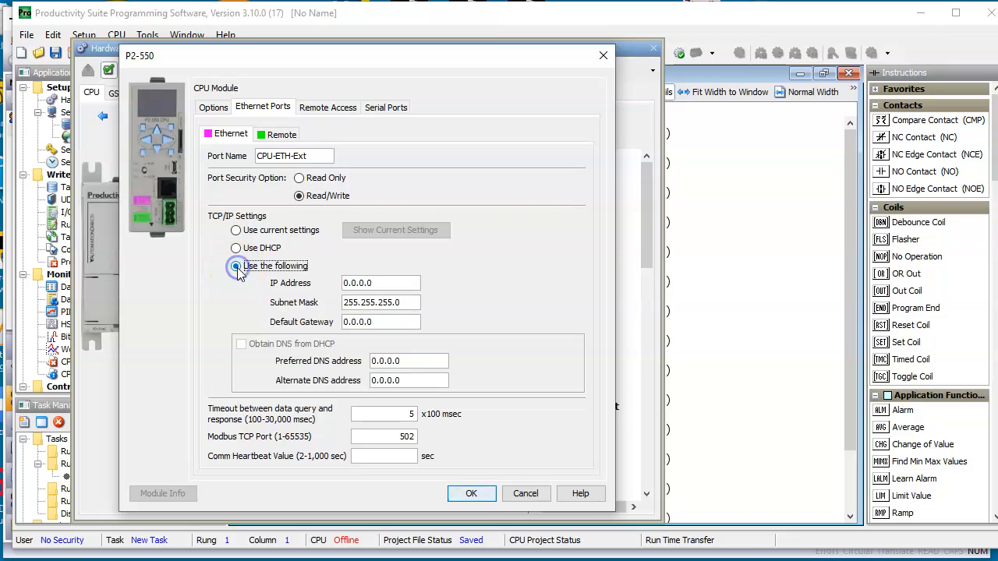
click(396, 282)
text(192.168.1.123)
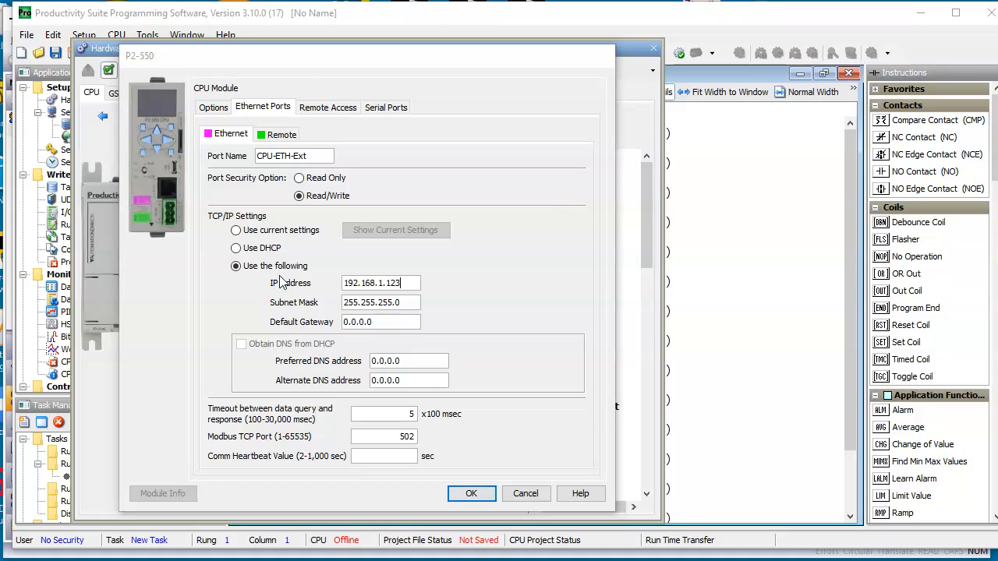
key(Return)
Review the P2-550 CPU's Ethernet, remote access and serial port settings, and close its configuration
double_click(186, 284)
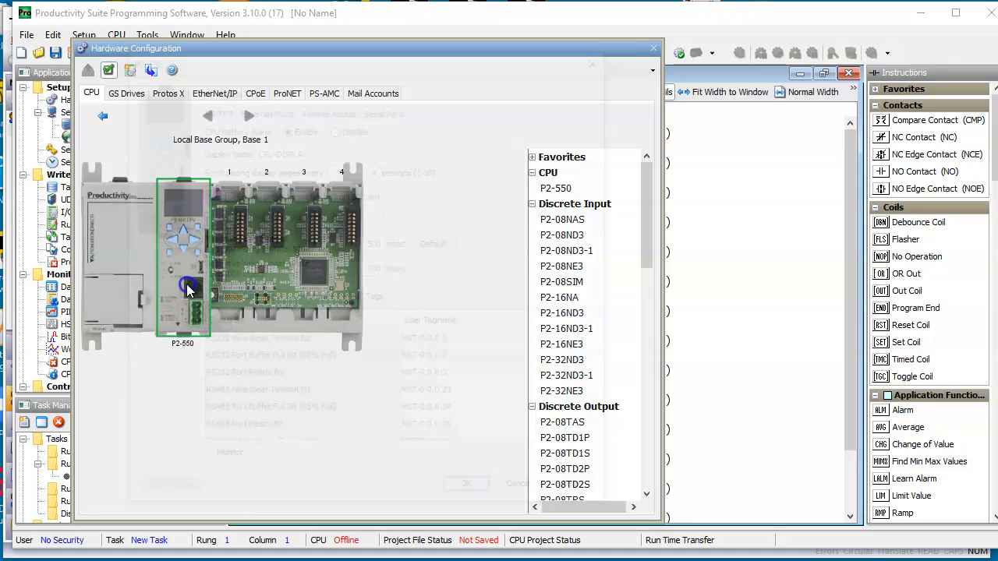
click(248, 107)
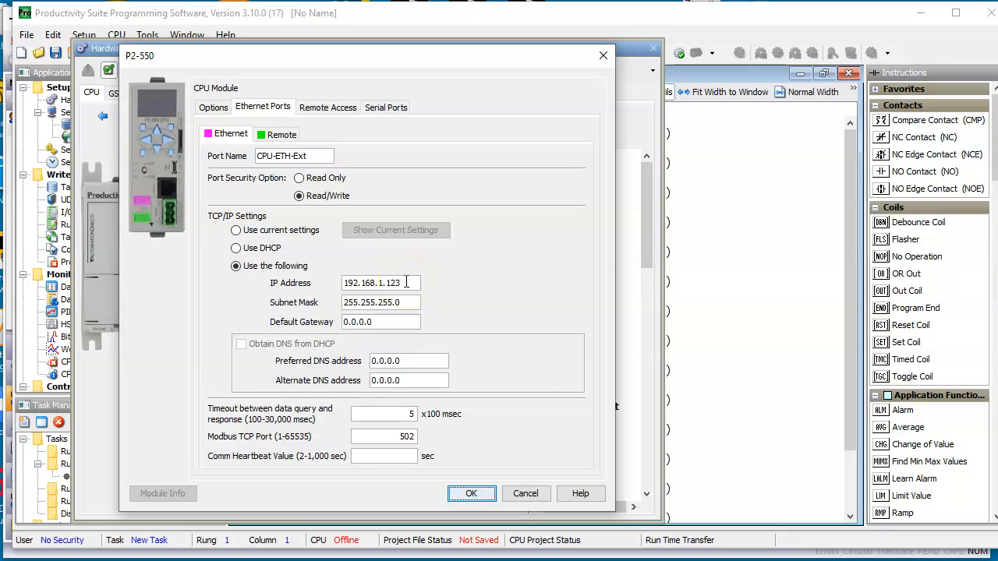
click(502, 263)
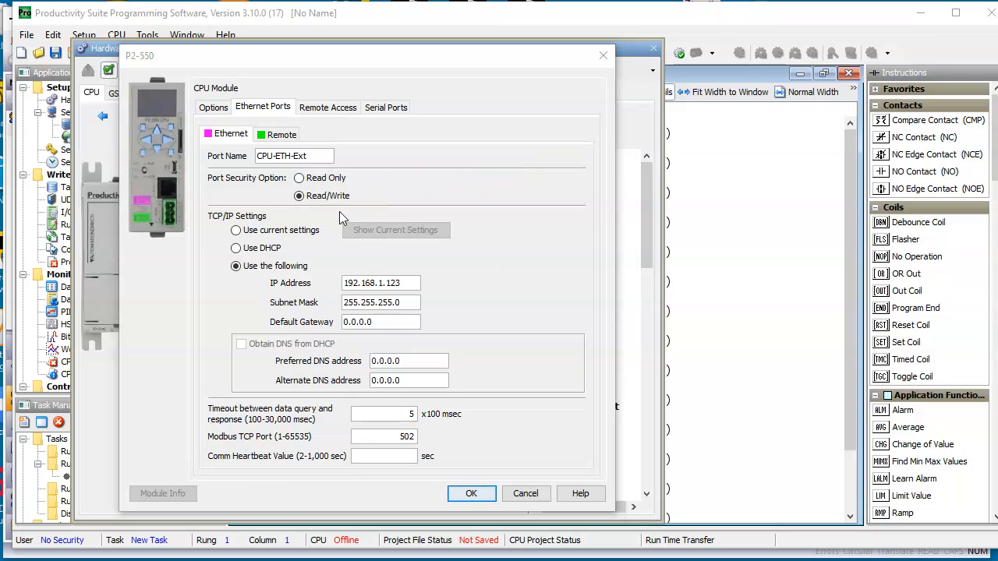
click(345, 108)
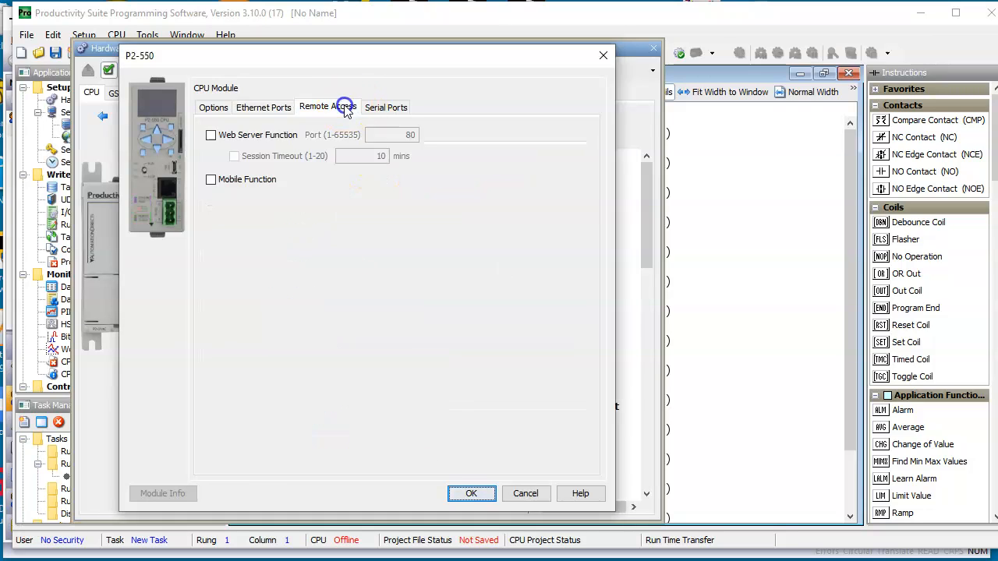
click(383, 109)
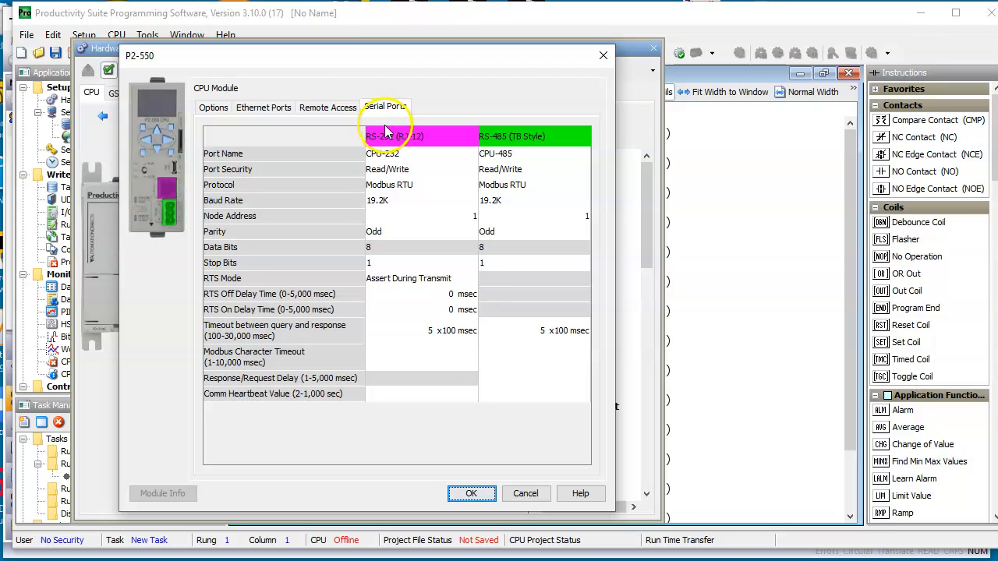
click(477, 494)
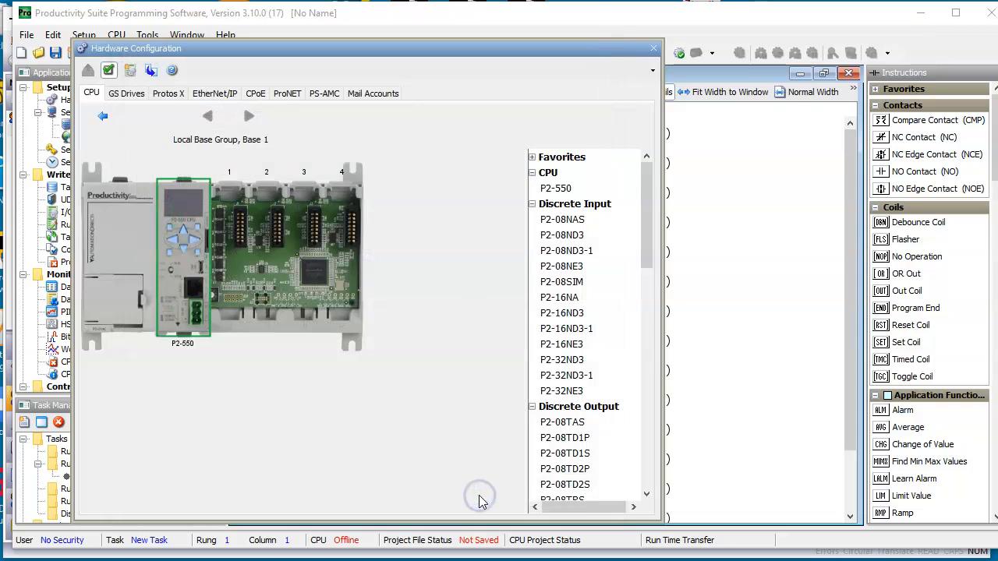
Look through the GS Drives, Protos X and EtherNet/IP hardware options, return to the CPU base, and close Hardware Configuration
click(133, 93)
click(168, 94)
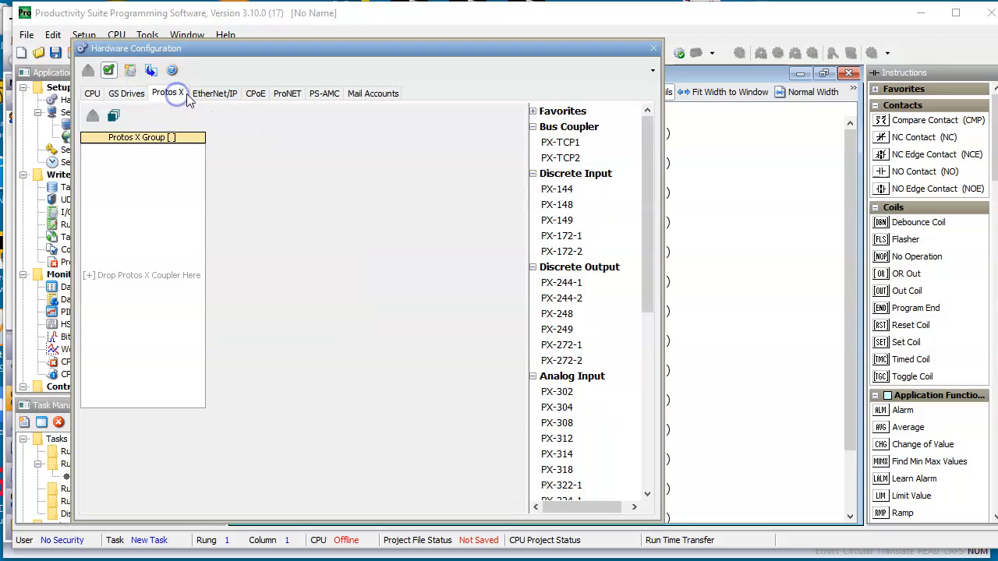
click(203, 94)
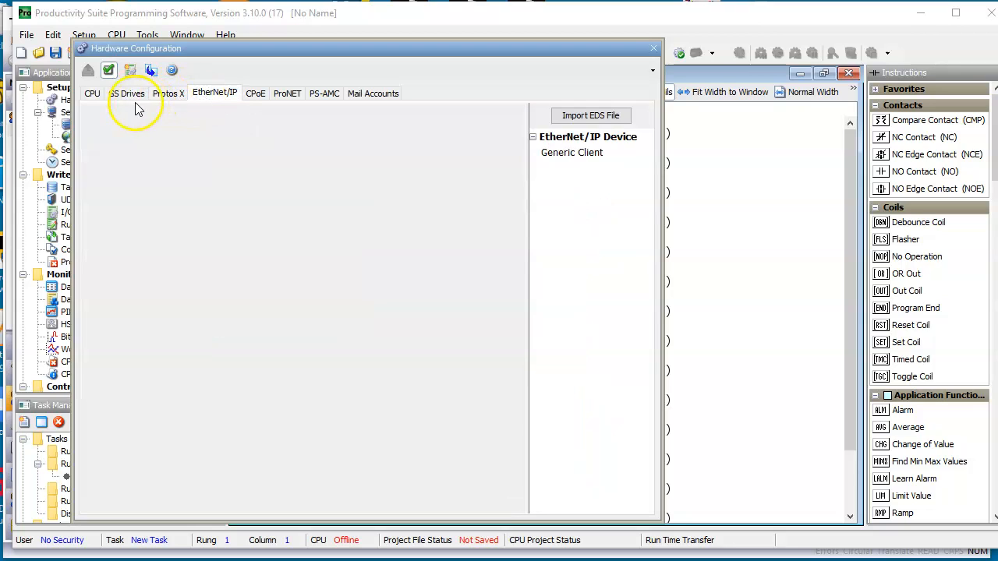
click(92, 94)
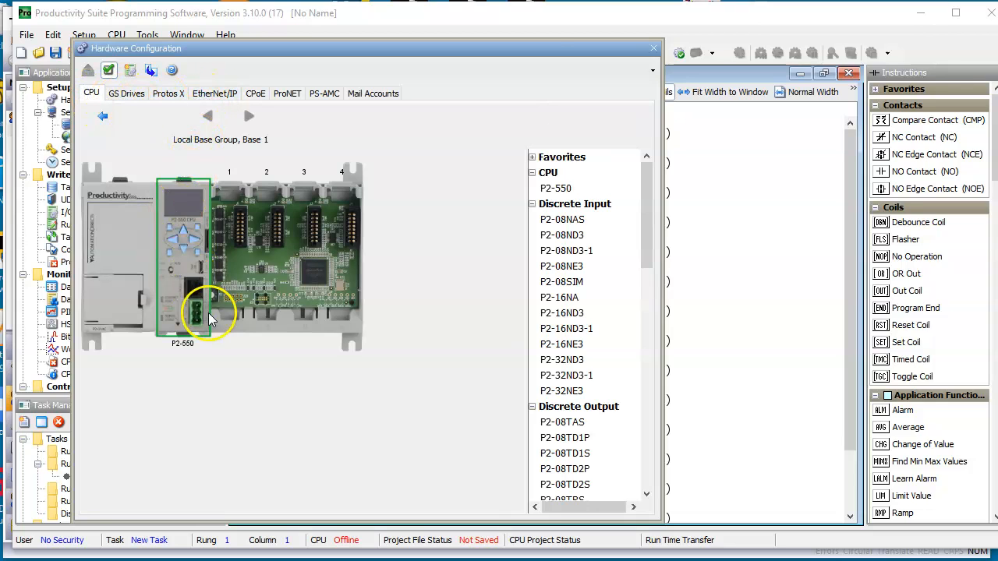
click(653, 49)
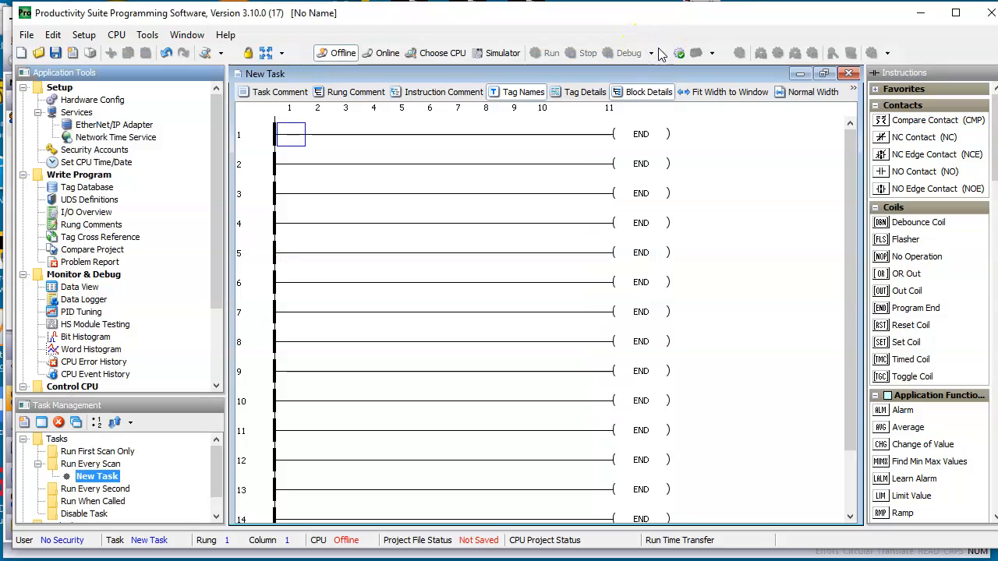
Open the Tag Database, show all tag types, and invert the filter to hide them again
double_click(109, 188)
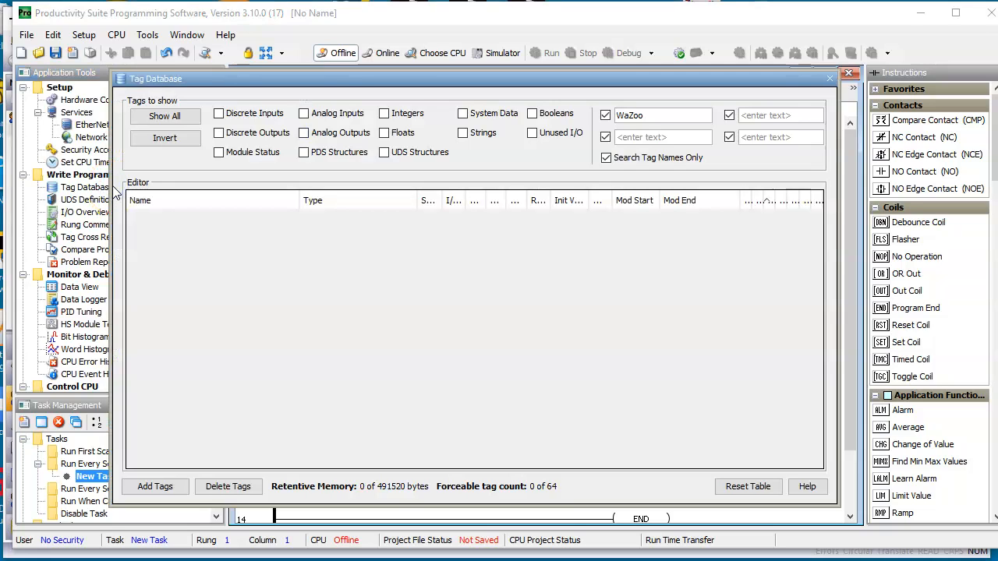
click(189, 115)
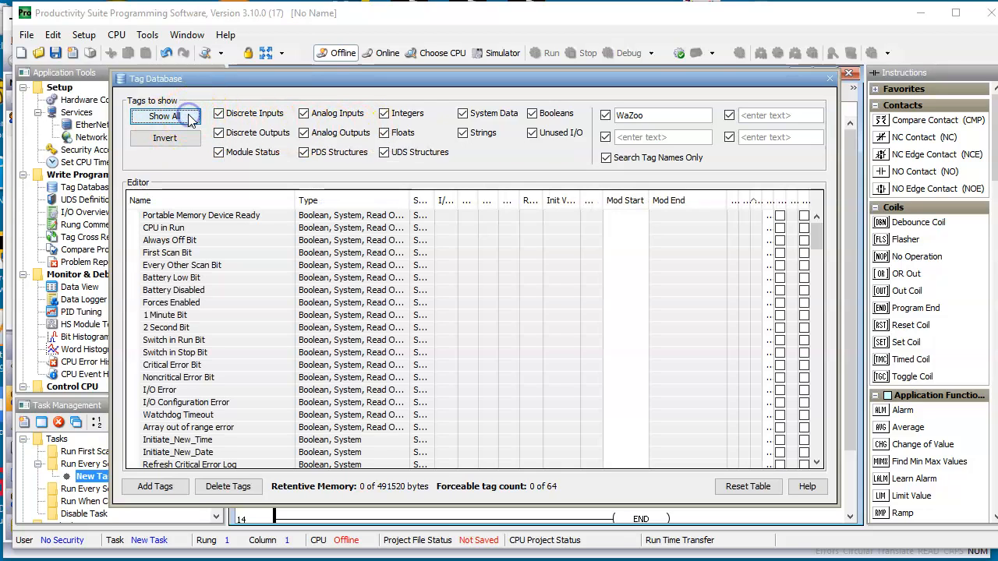
click(178, 138)
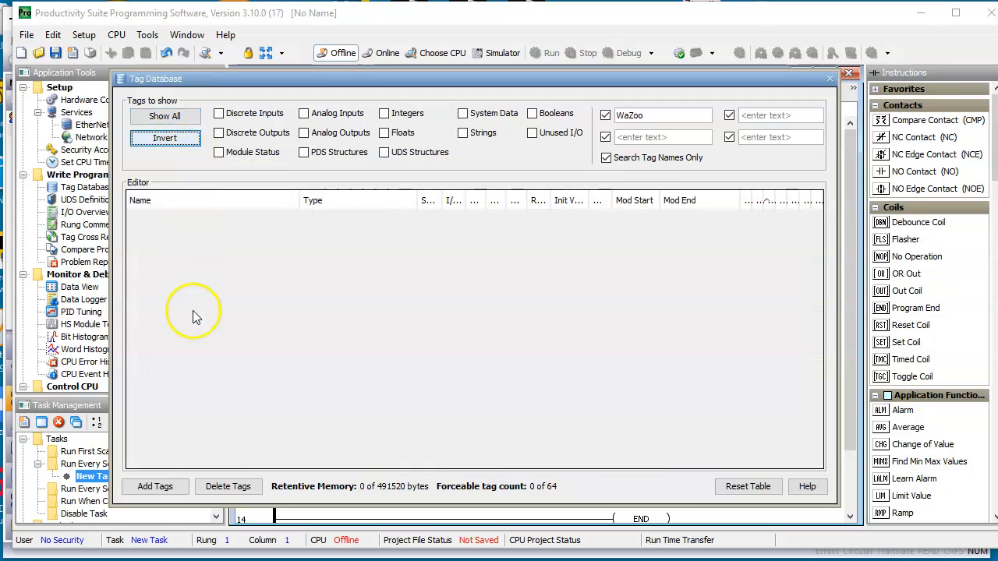
Add 10 consecutive internal Integer, 16 Bit Unsigned tags named WaZoos_INTs, starting at Modbus address 400000 + 1
click(156, 486)
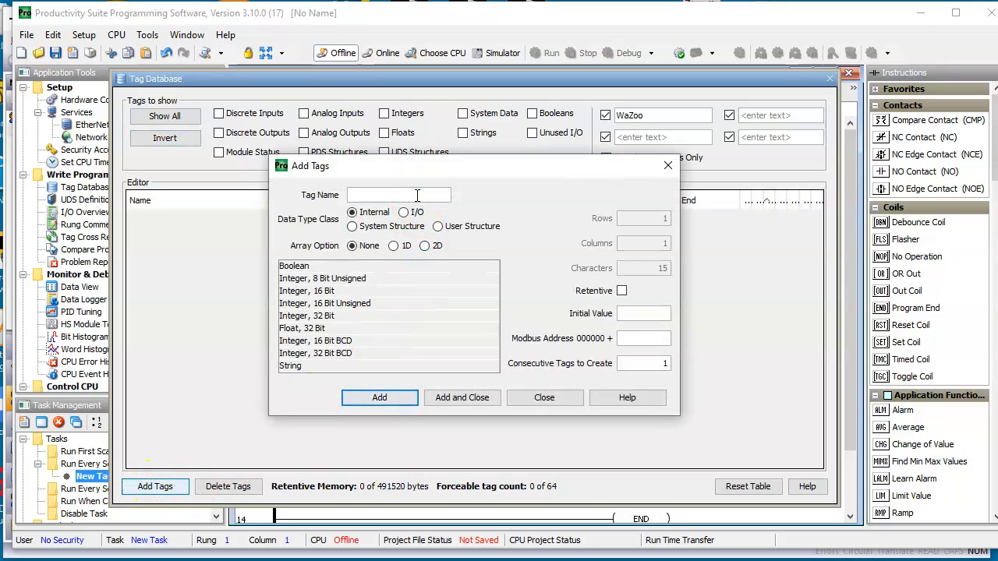
text(WaZoos_INTs)
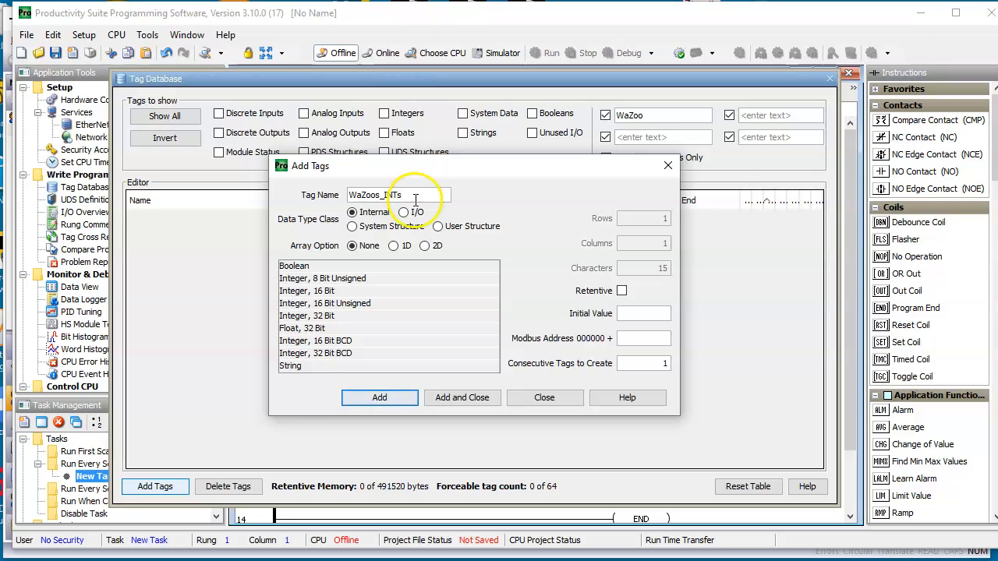
click(342, 305)
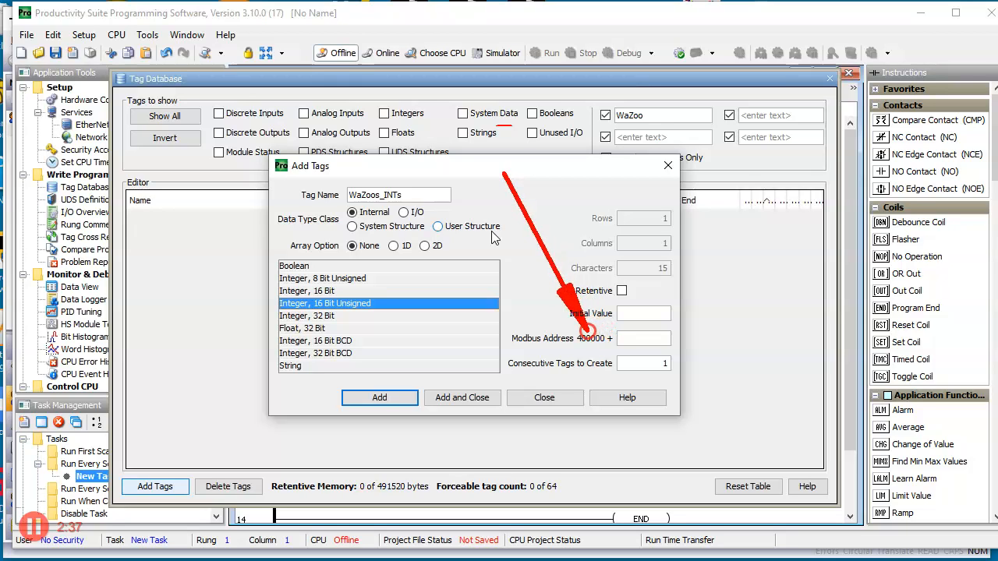
click(663, 338)
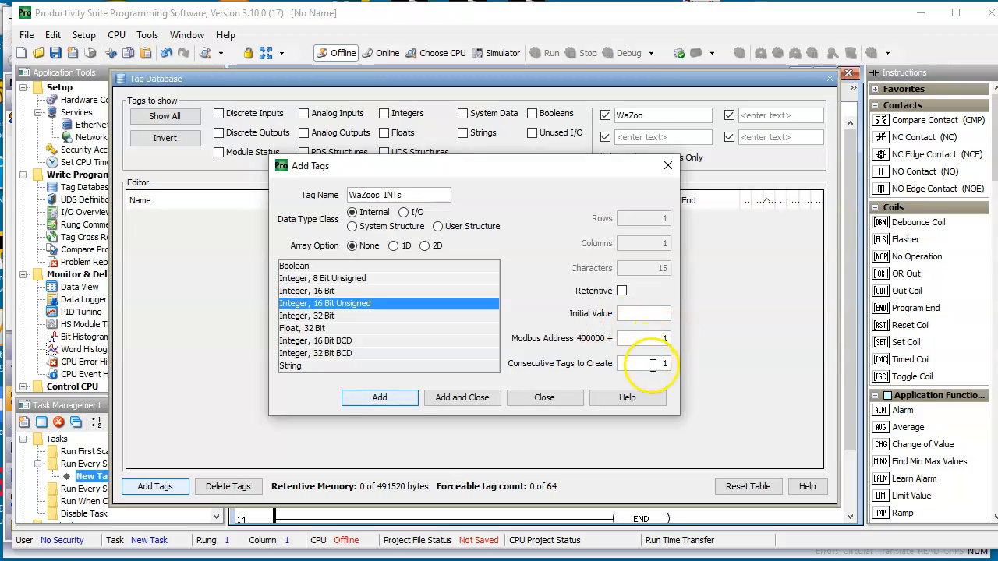
double_click(664, 363)
text(10)
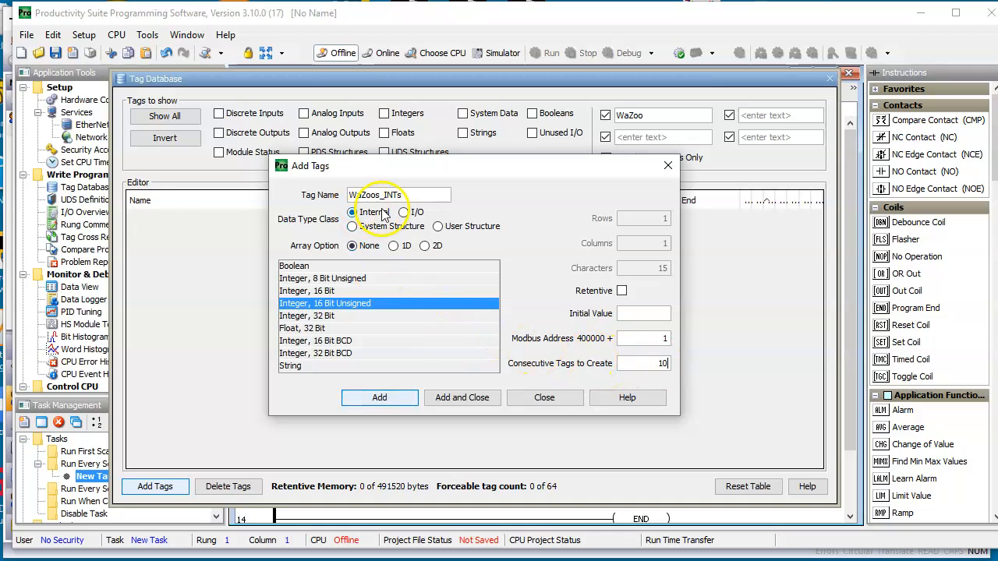
click(382, 398)
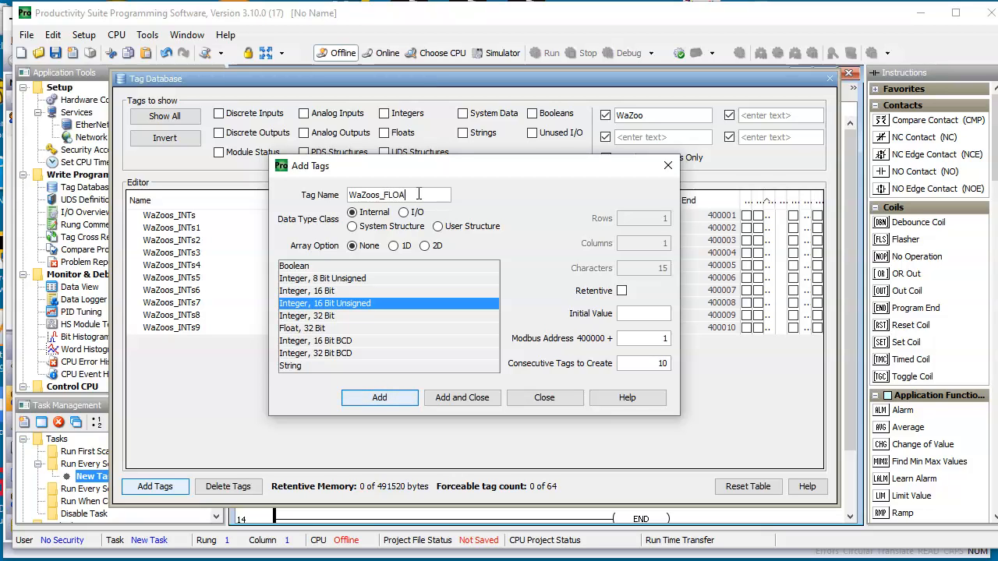
Try to add 10 consecutive Float, 32 Bit tags named WaZoos_FLOATs, starting at Modbus address 400000 + 1
text(s)
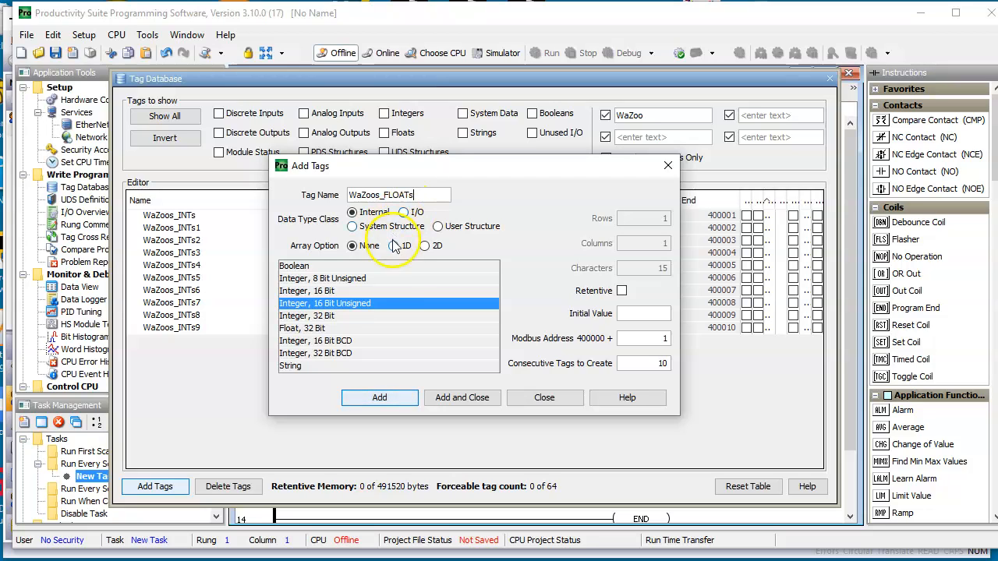
click(315, 331)
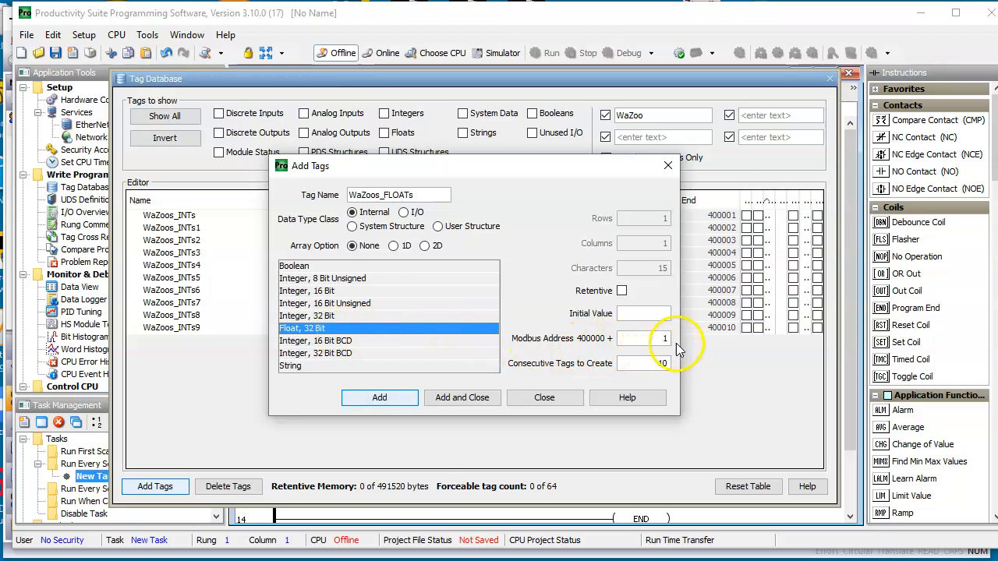
click(381, 397)
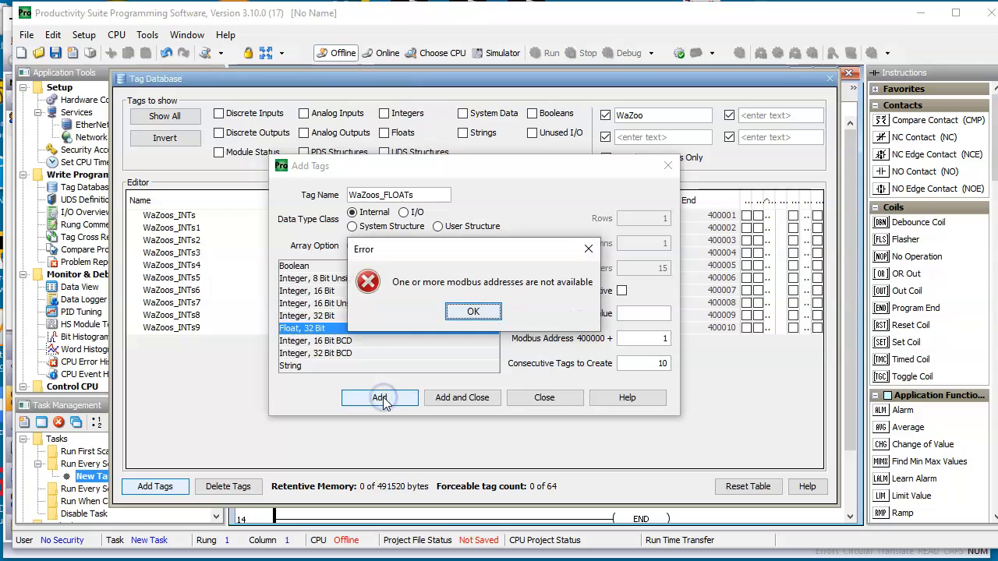
click(473, 312)
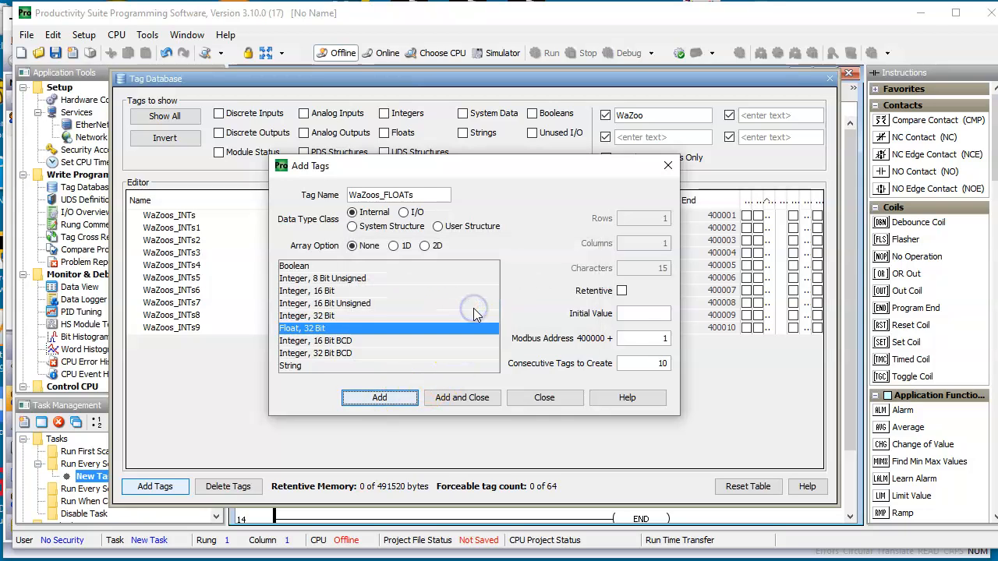
Set the WaZoos_FLOATs starting Modbus address to 400000 + 11, add the 10 tags, and finish adding tags
double_click(662, 340)
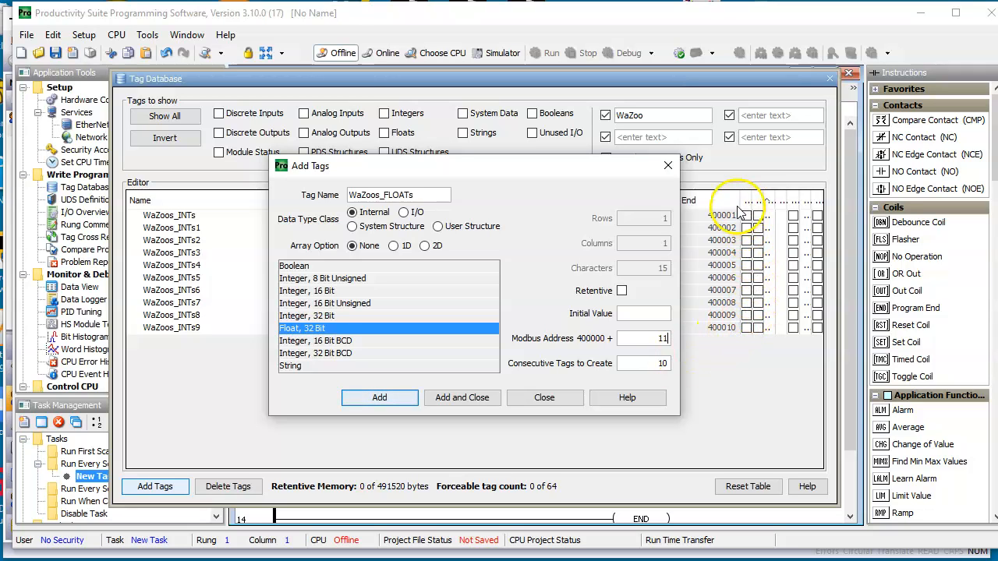
mouse_move(503, 159)
mouse_down()
mouse_move(545, 226)
mouse_move(550, 314)
mouse_move(580, 360)
mouse_move(514, 222)
mouse_move(459, 203)
mouse_move(506, 172)
mouse_up()
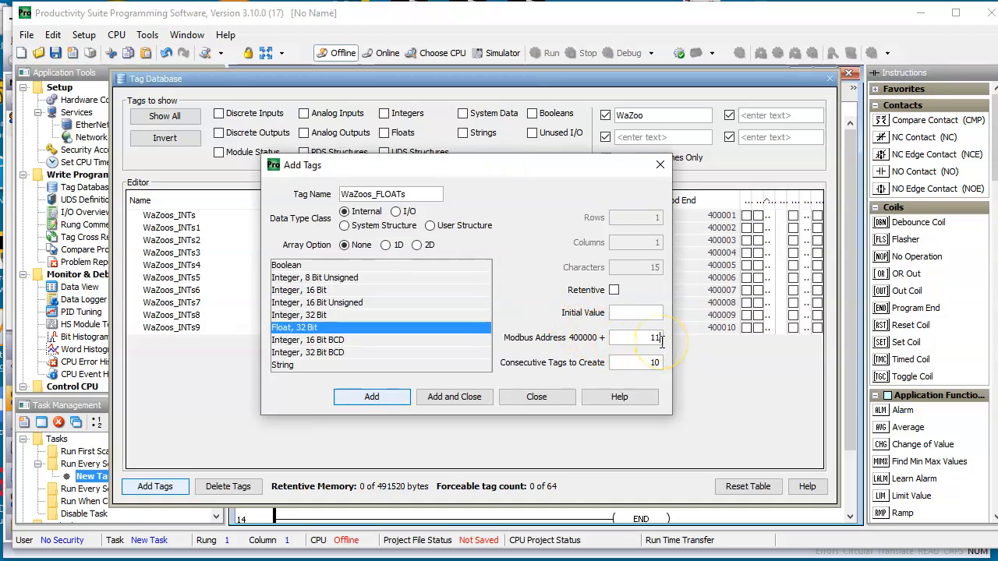
click(355, 400)
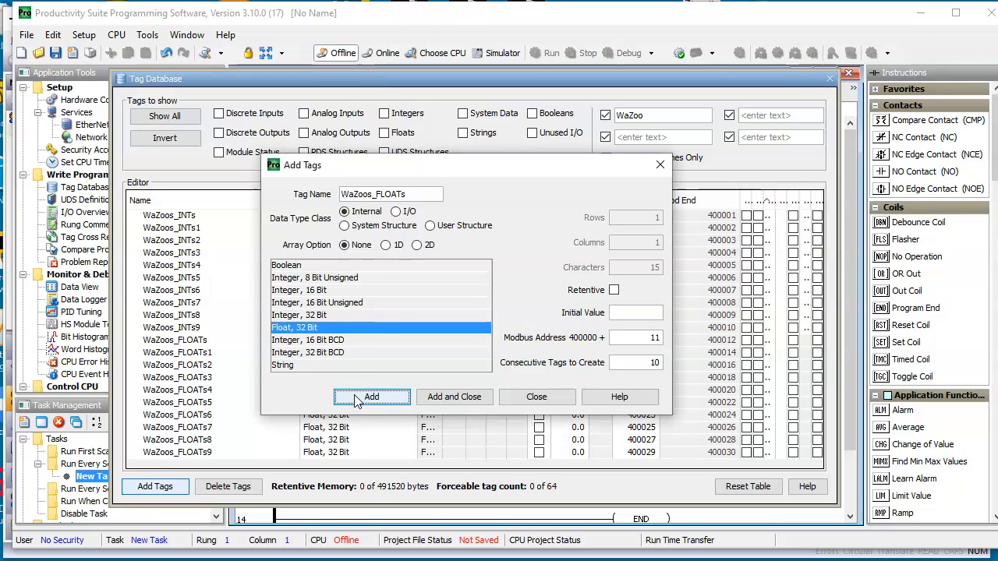
click(536, 397)
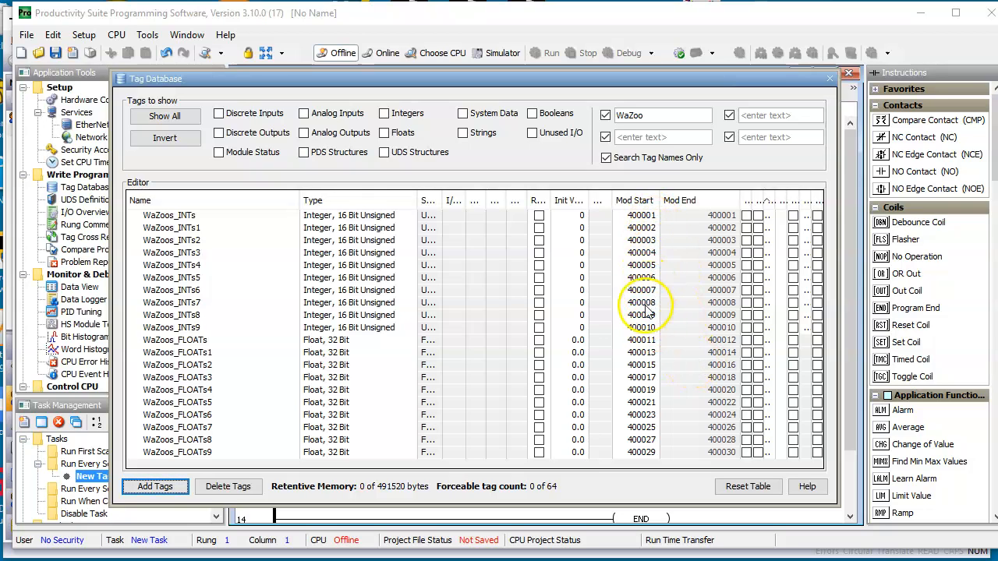
Inspect the WaZoos_INTs9 and WaZoos_FLOATs entries, and include System Data tags in the Tag Database list
click(173, 328)
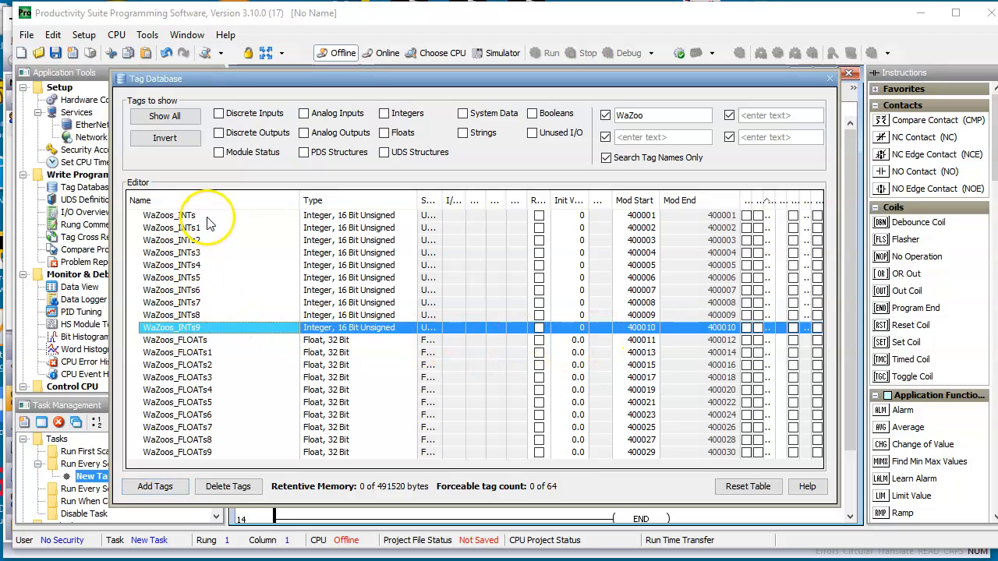
click(201, 341)
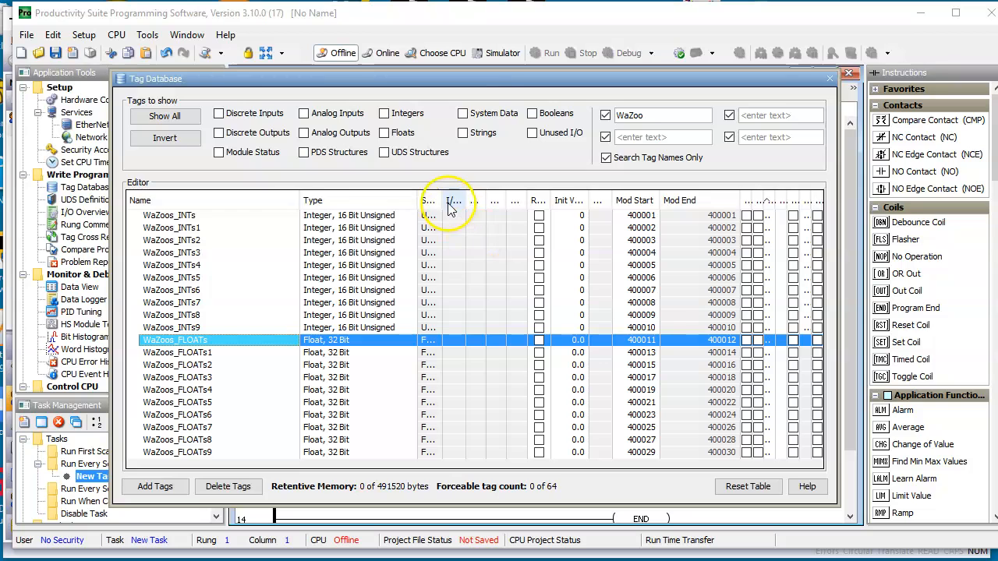
click(464, 114)
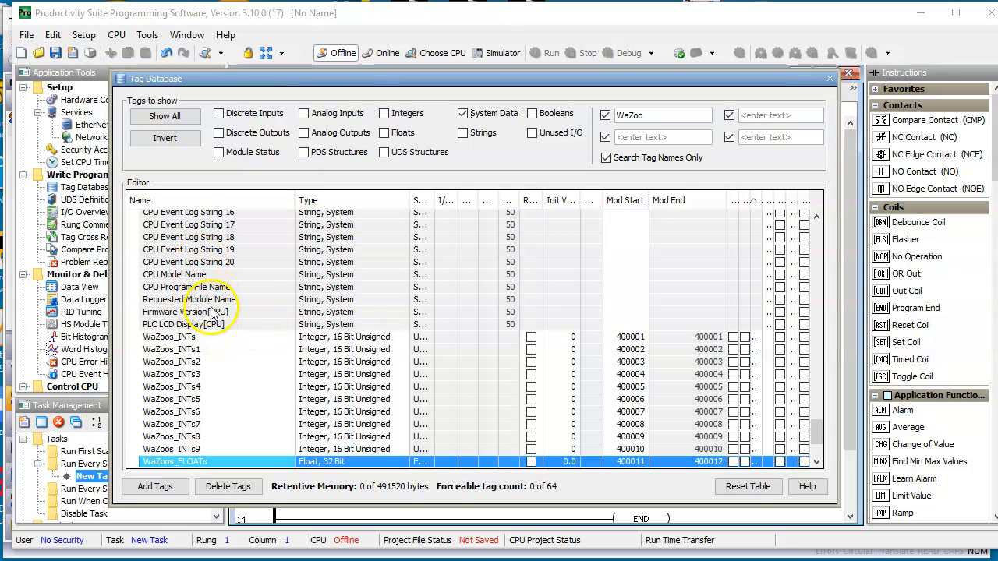
Examine the System Data tags in the Tag Database, from the CPU log strings to the Ethernet Speed [External] entry
scroll(214, 312, down, 2)
scroll(210, 312, up, 8)
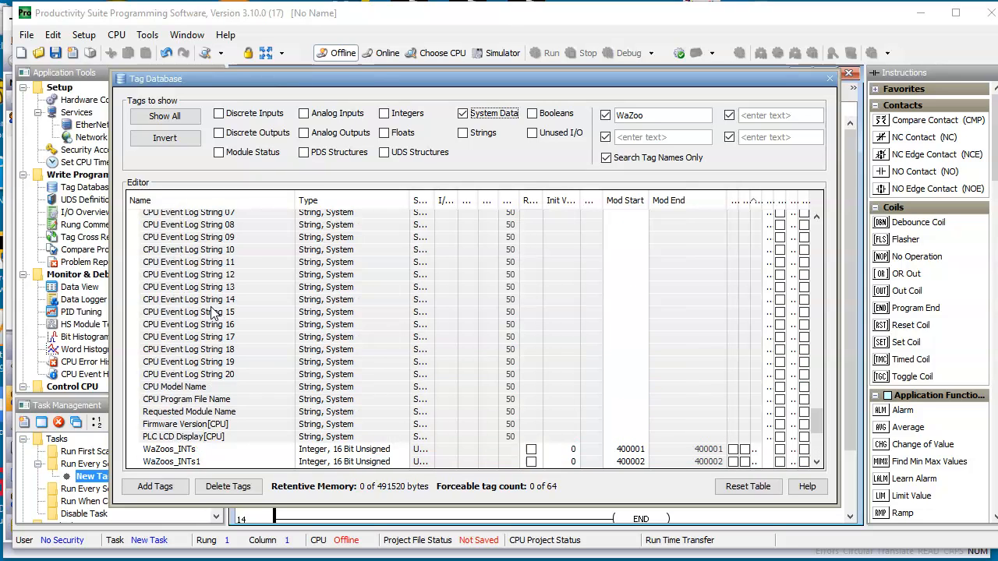
scroll(217, 290, up, 10)
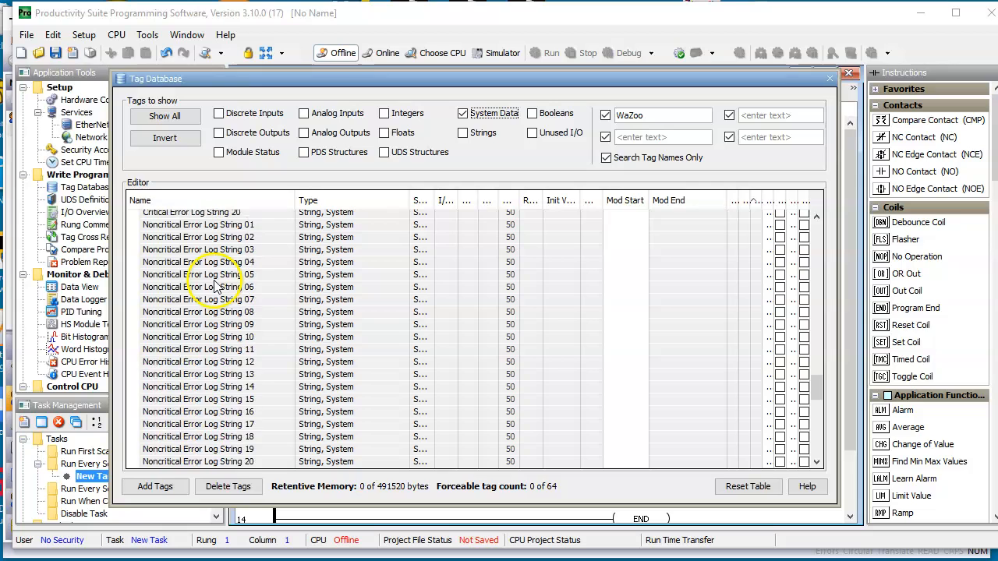
scroll(221, 287, up, 3)
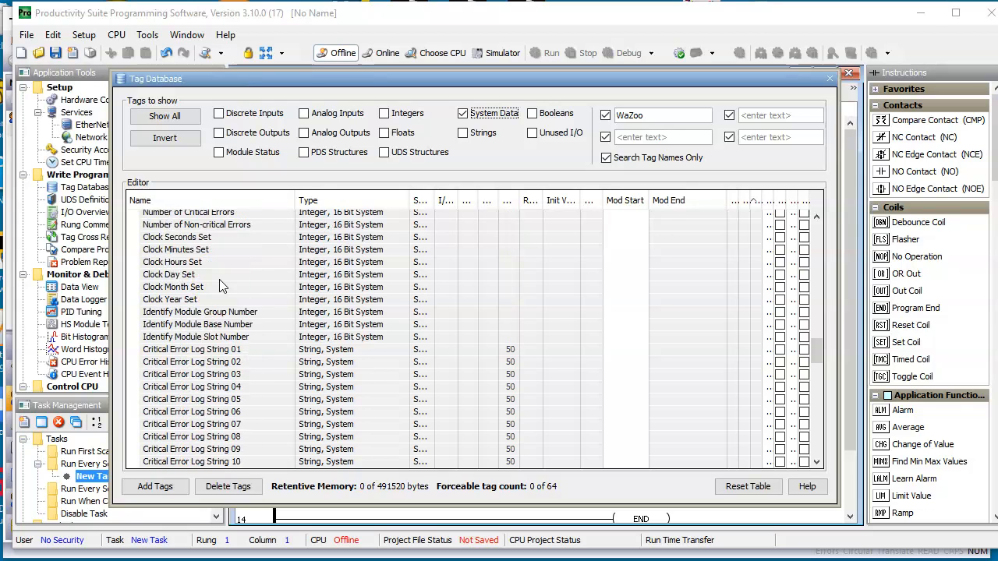
scroll(220, 287, up, 1)
scroll(221, 287, up, 1)
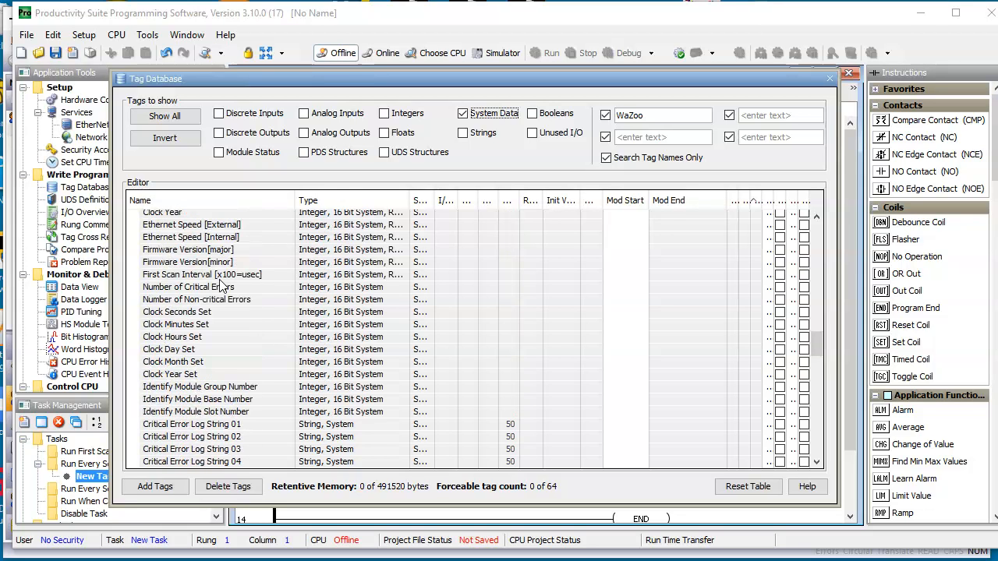
scroll(221, 287, up, 1)
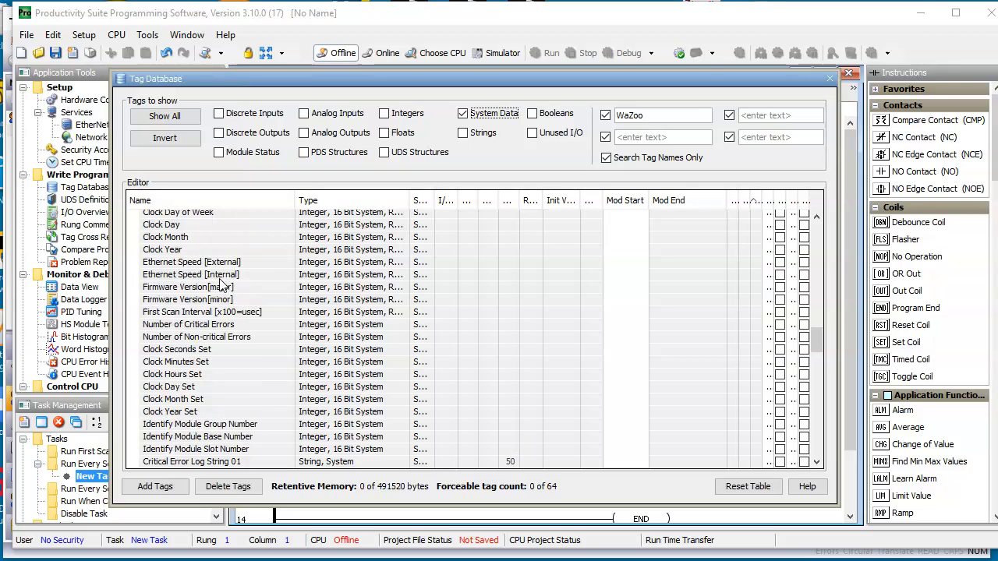
click(222, 263)
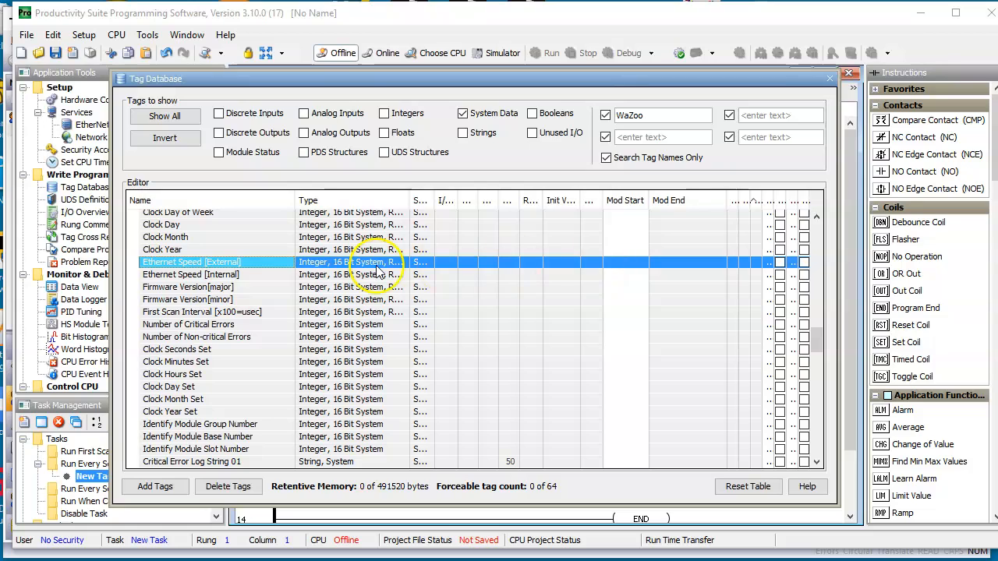
click(241, 268)
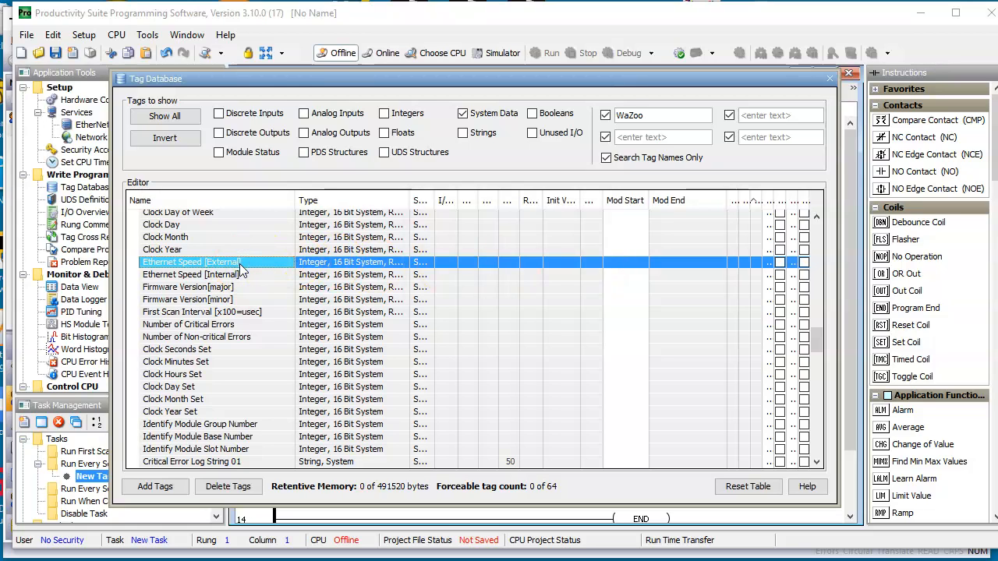
right_click(239, 264)
click(226, 264)
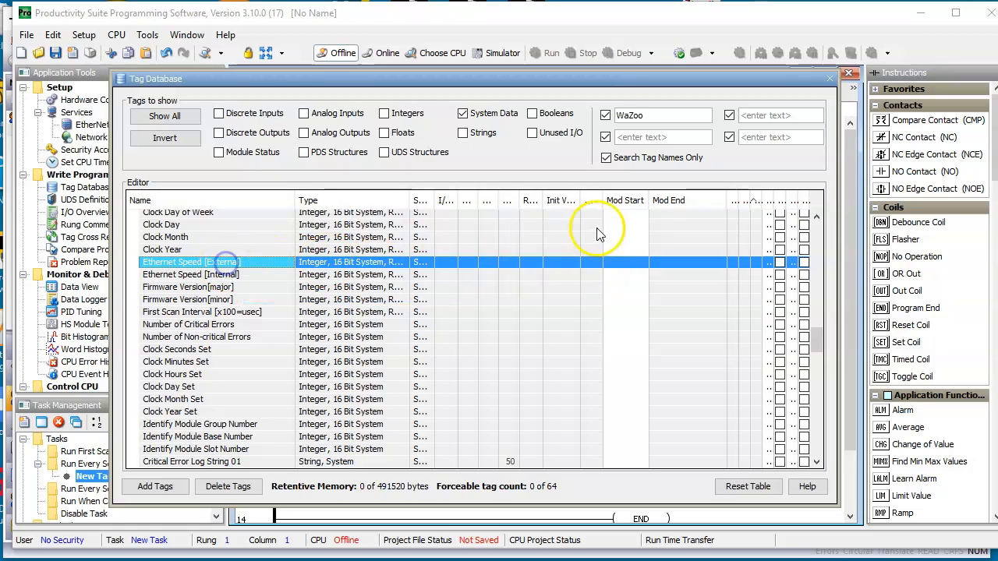
Inspect the Mod Start and Mod End fields of the system tags around Clock Year and Ethernet Speed
drag(749, 203, 770, 205)
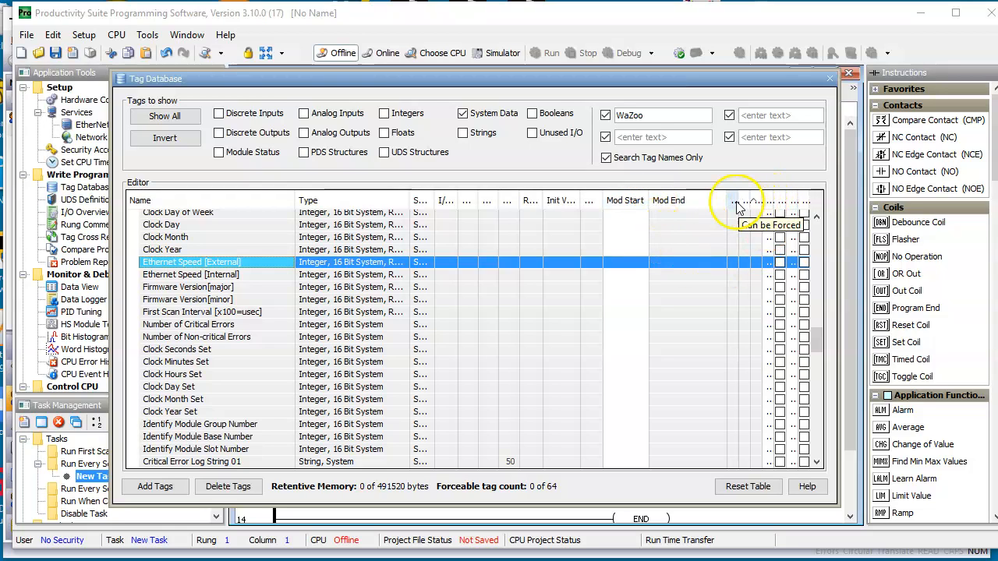
click(682, 262)
scroll(555, 271, down, 3)
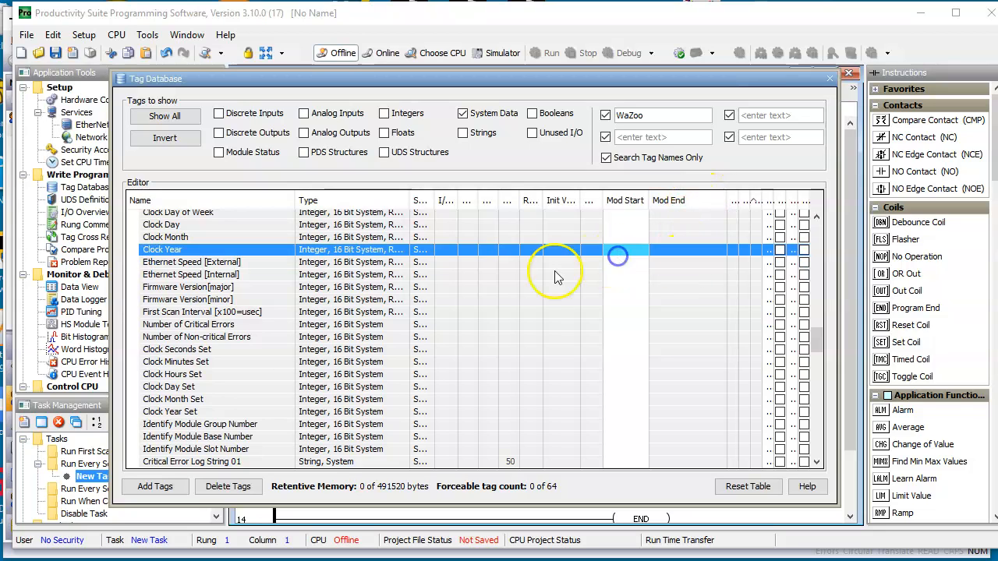
scroll(472, 267, down, 3)
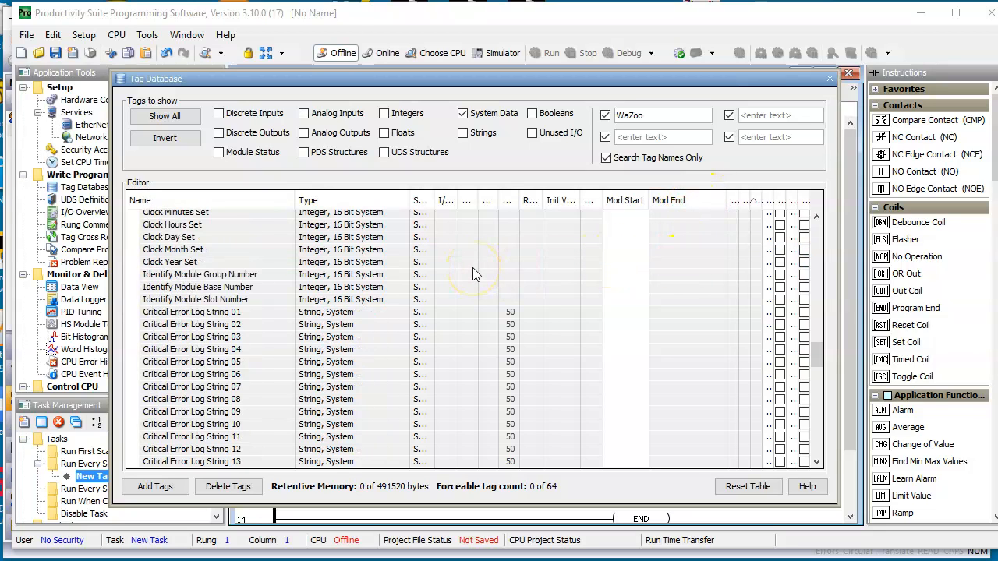
scroll(367, 251, up, 4)
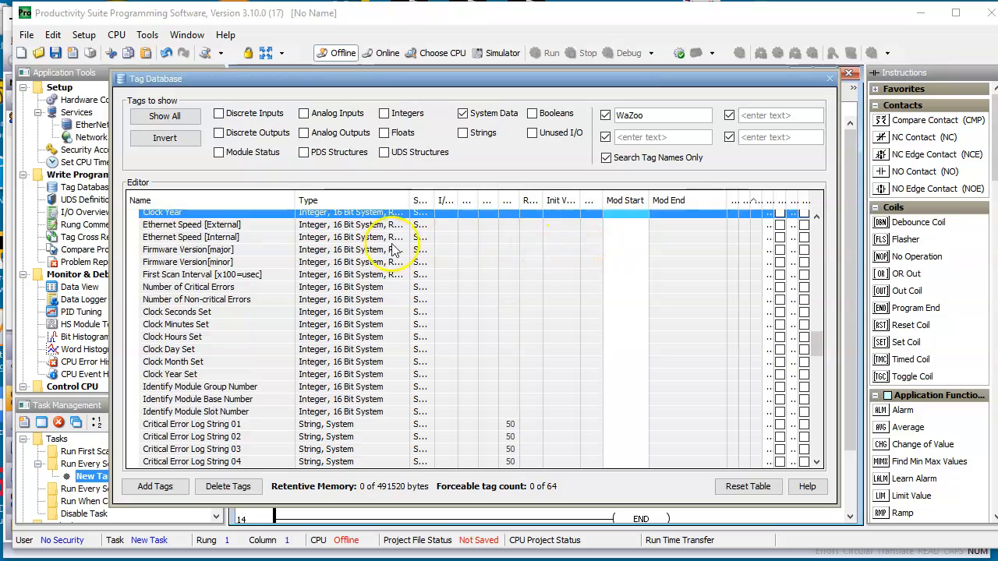
click(347, 250)
scroll(346, 251, up, 1)
scroll(347, 251, up, 2)
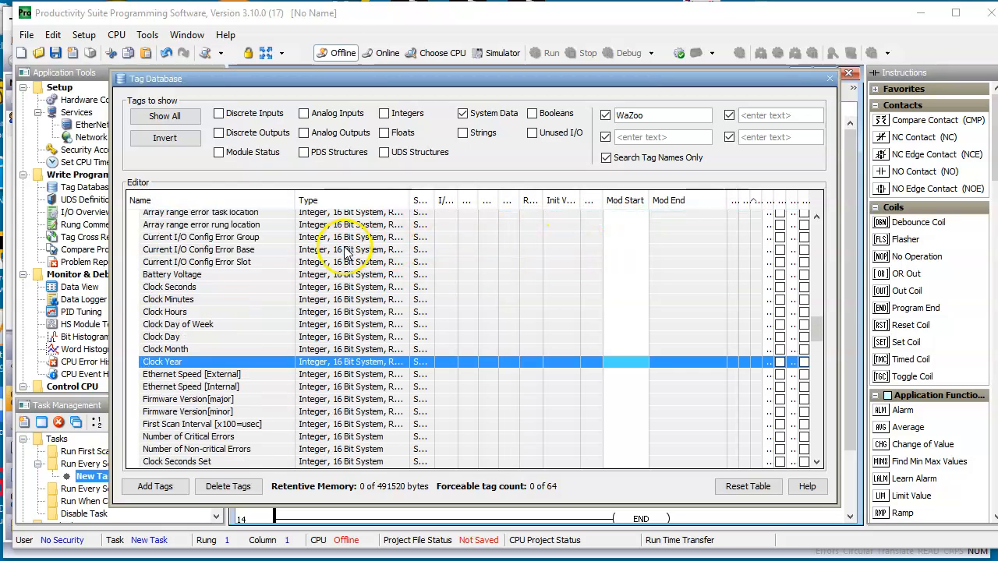
scroll(347, 251, down, 7)
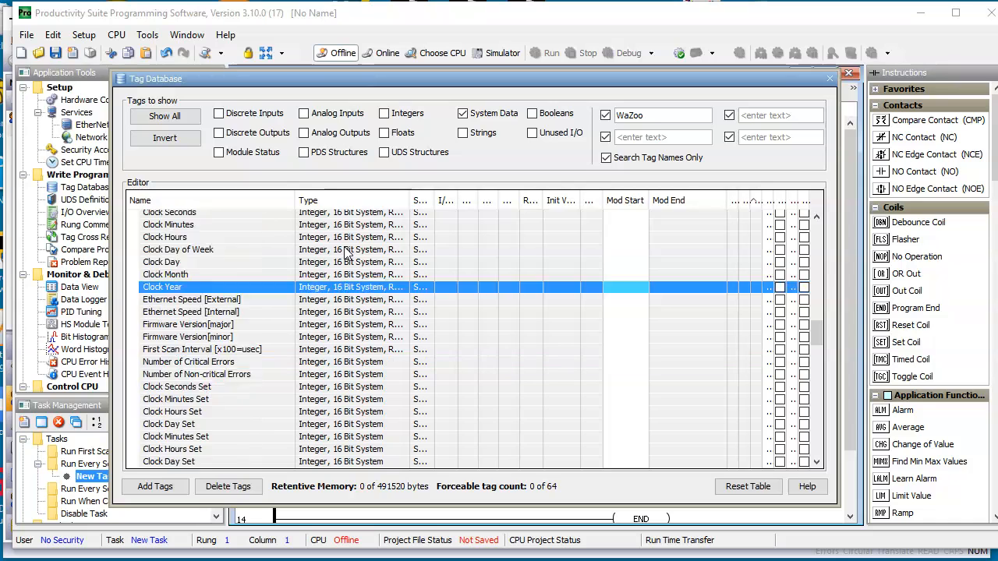
Exclude System Data tags from the Tag Database list and close the database
click(466, 113)
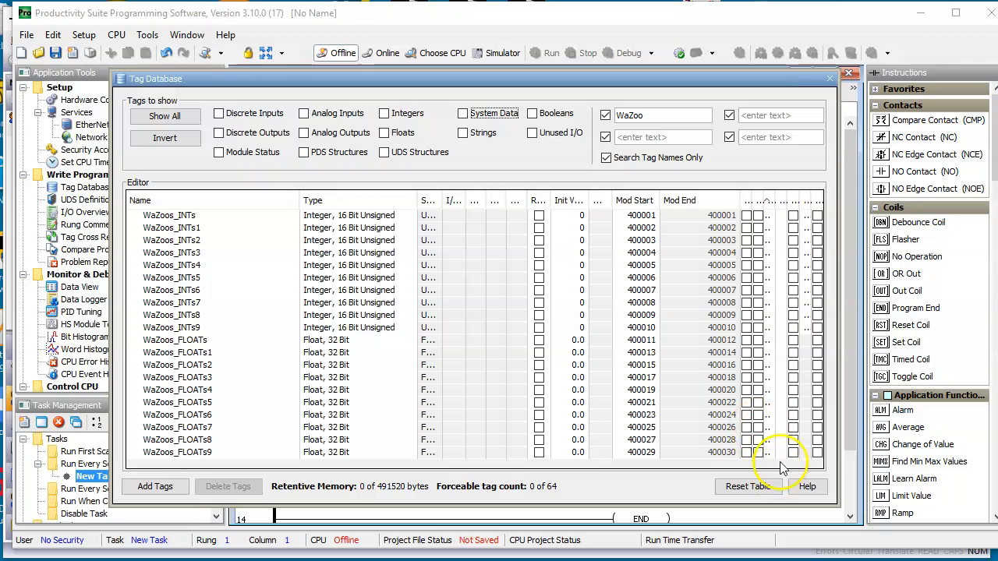
click(847, 74)
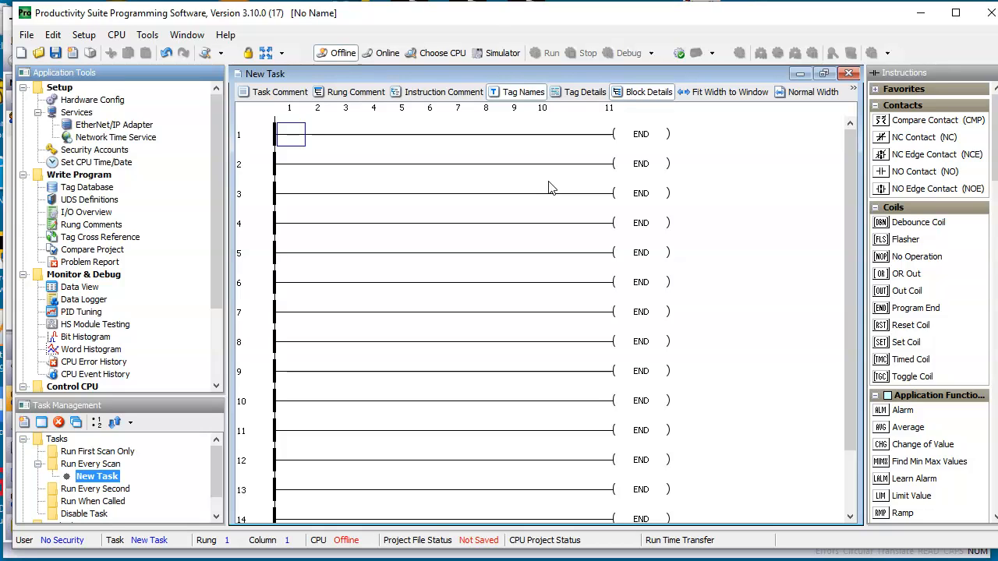
Review the P2-550 CPU's Ethernet port settings, including IP address and Modbus TCP port, and close the Hardware Configuration
double_click(87, 99)
double_click(190, 286)
click(251, 108)
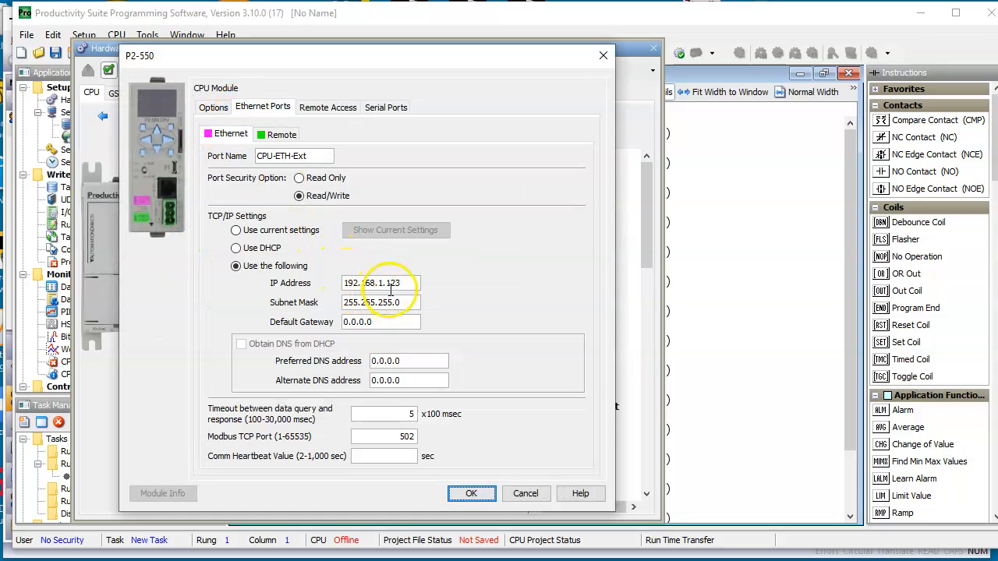
click(476, 493)
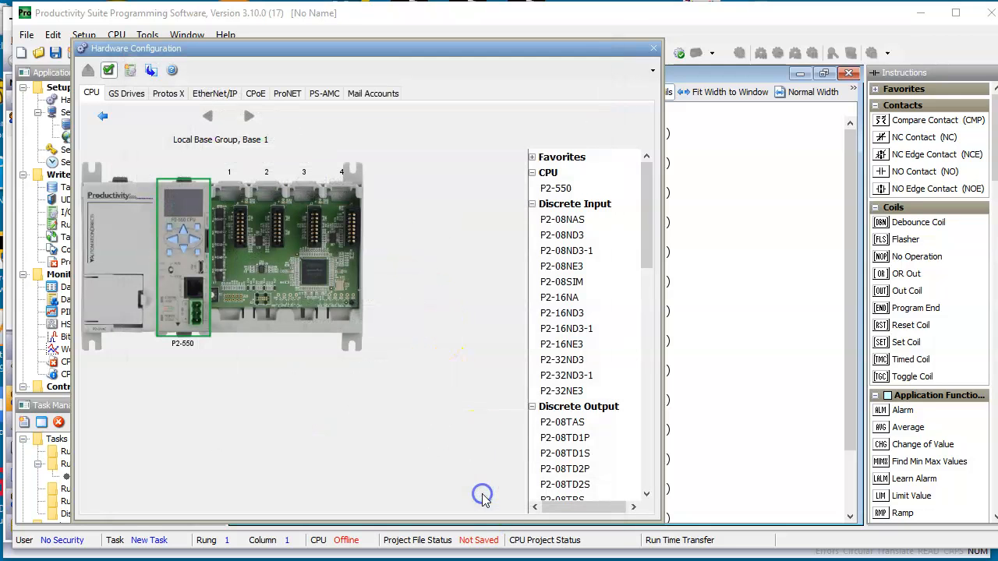
click(652, 49)
Reopen the Tag Database and widen the Mod Start column slightly
double_click(87, 188)
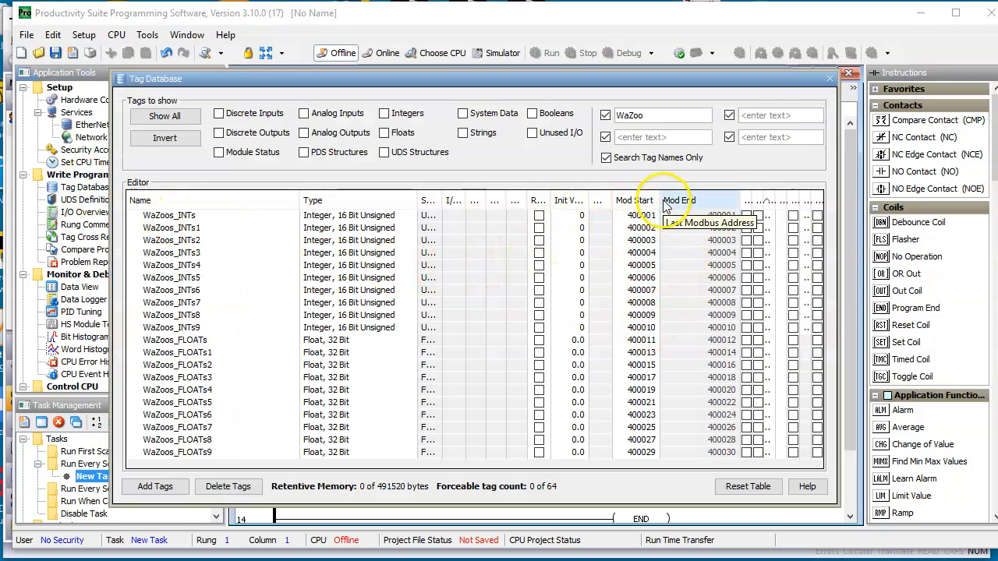
mouse_move(660, 199)
mouse_down()
mouse_move(632, 197)
mouse_move(672, 199)
mouse_up()
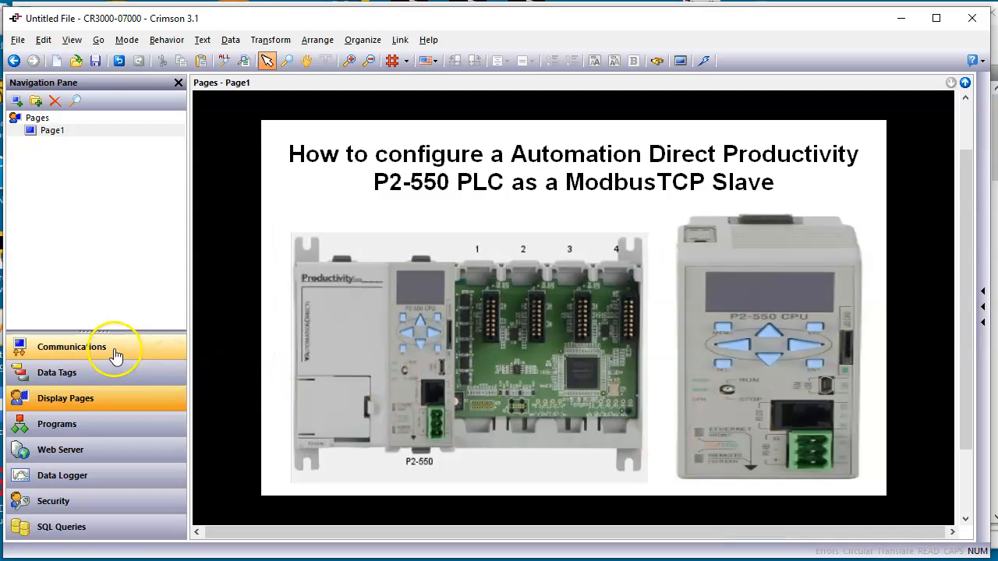
In Crimson 3.1, assign the Modbus TCP/IP Master driver to network Protocol 1
click(115, 355)
click(76, 143)
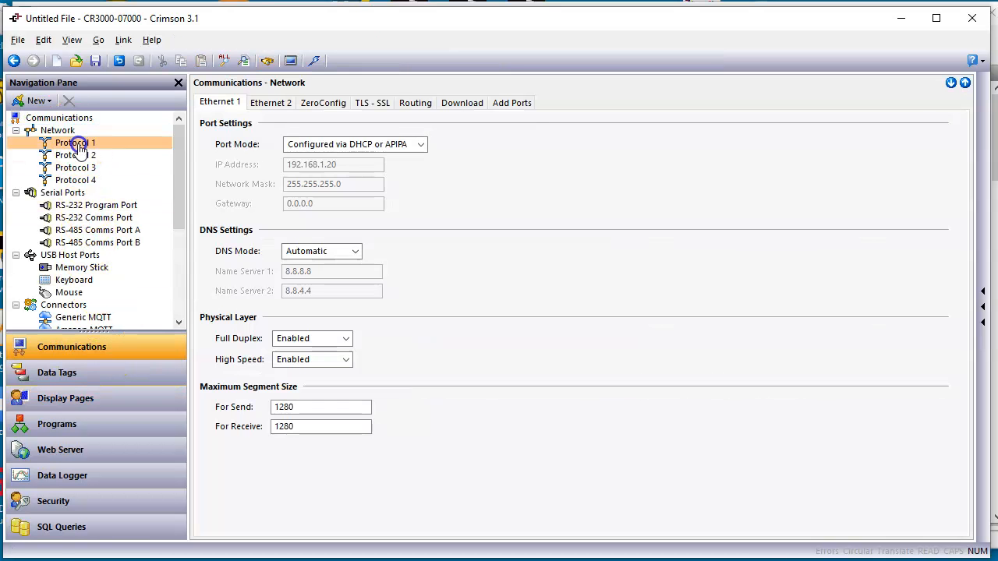
click(552, 130)
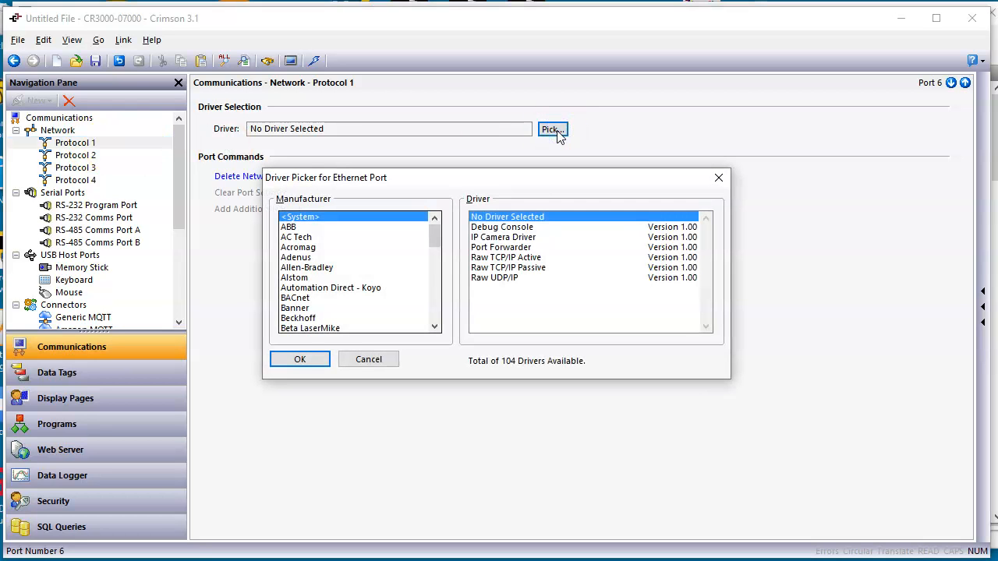
click(437, 306)
click(437, 309)
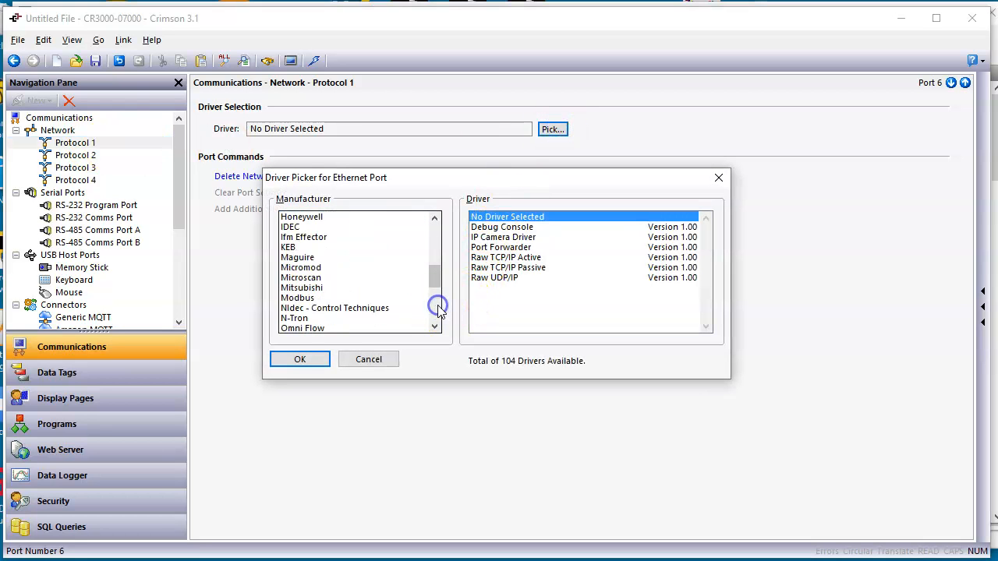
click(311, 299)
click(519, 248)
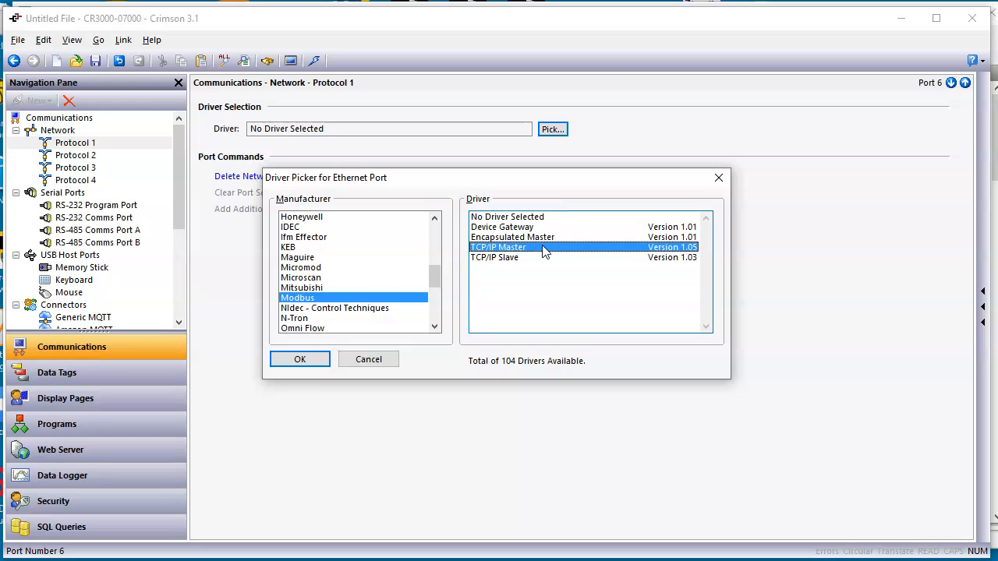
click(300, 360)
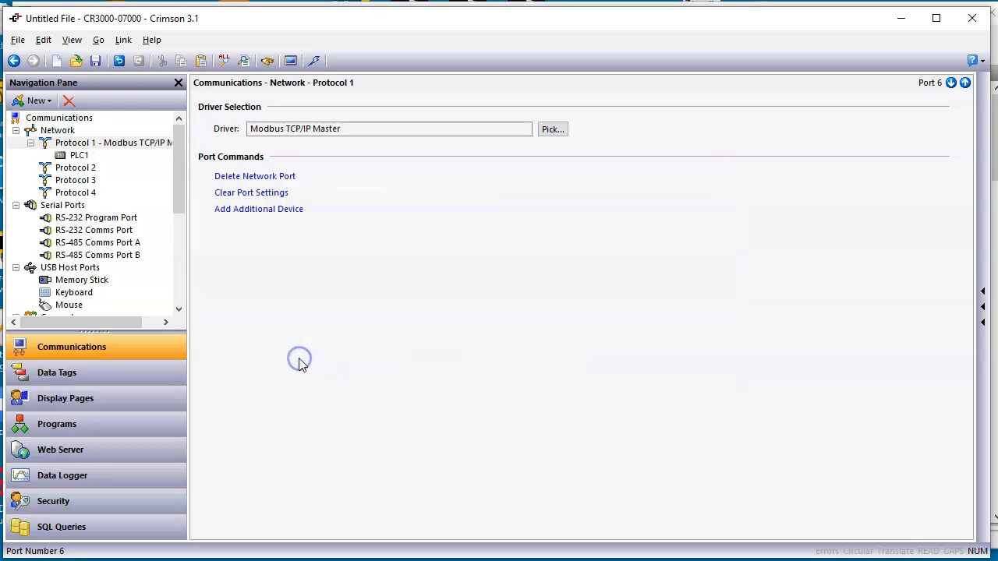
Rename the PLC1 device as AD_P2_550 and set its primary IP address to 192.168.1.123
click(86, 159)
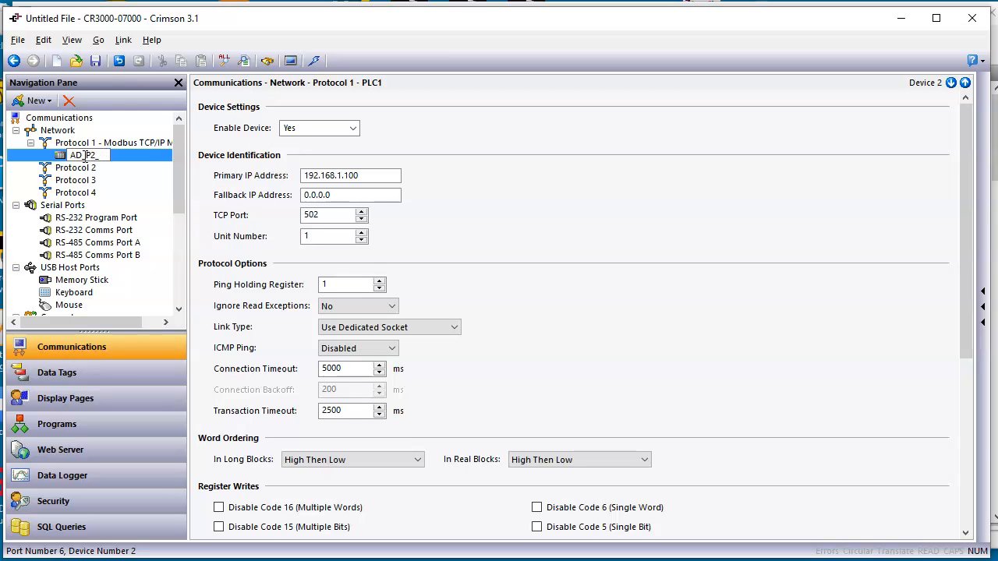
key(Return)
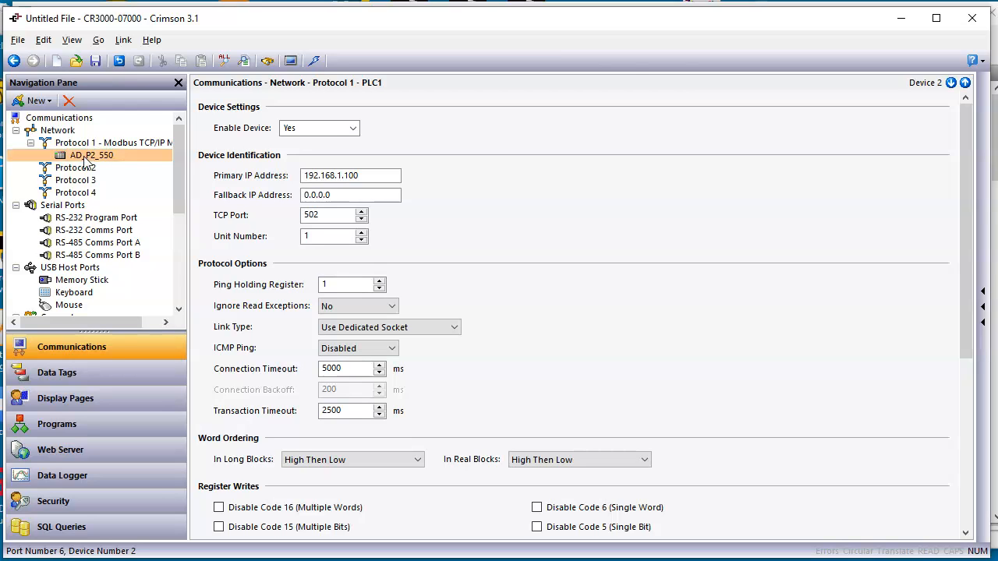
click(592, 156)
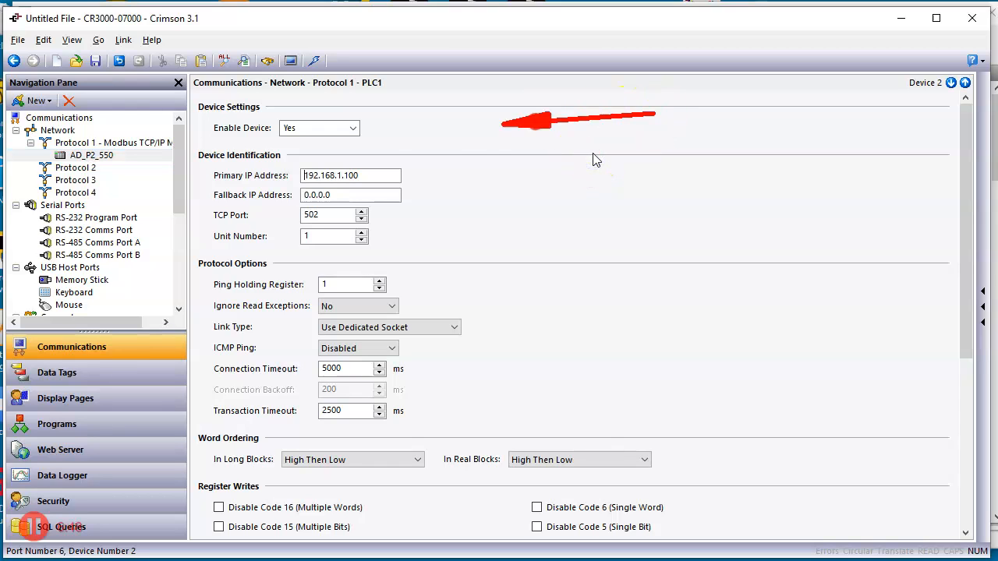
click(371, 176)
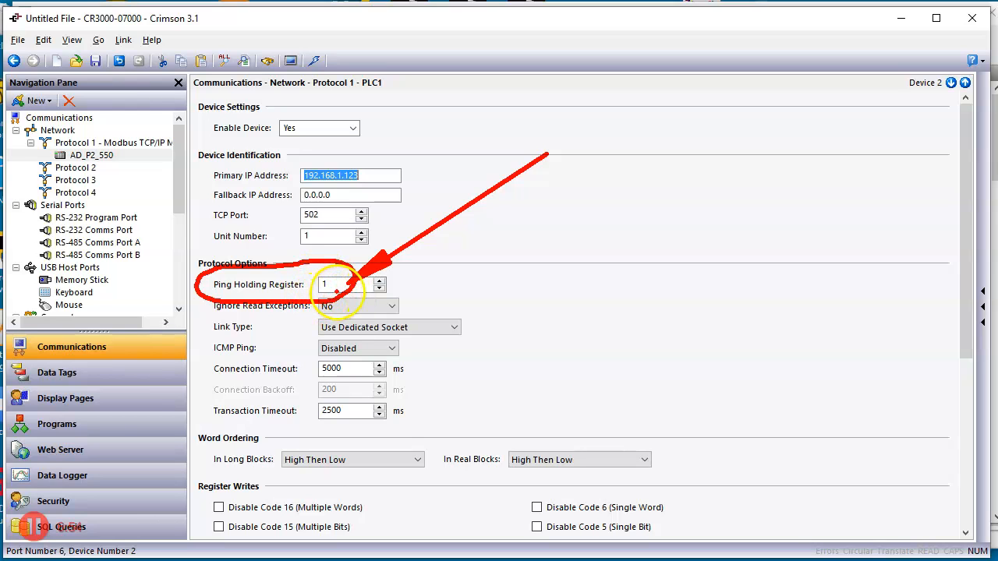
Check the tags' Modbus addresses in Productivity Suite's Tag Database and return to the device settings in Crimson 3.1
key(Escape)
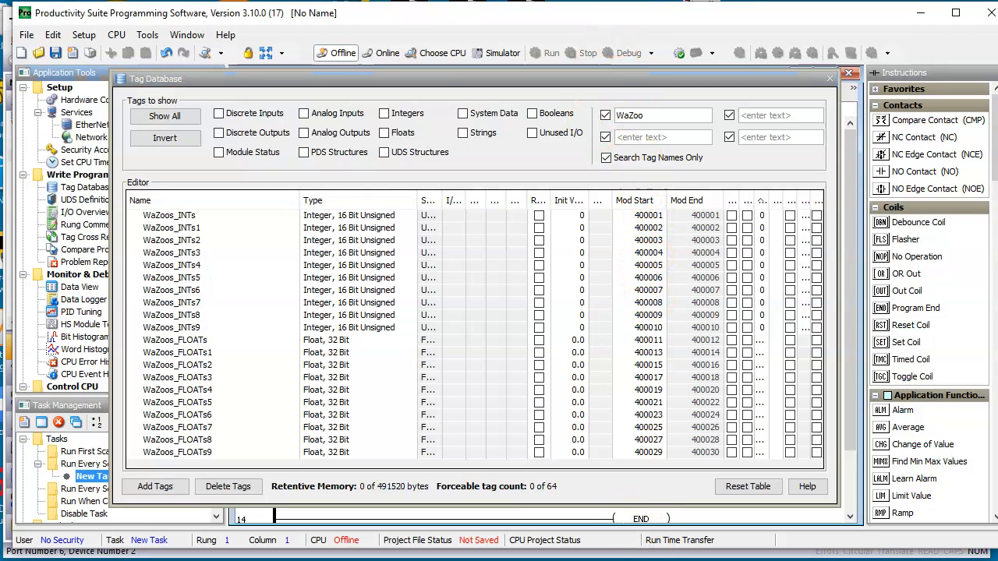
key(alt+Tab)
click(568, 336)
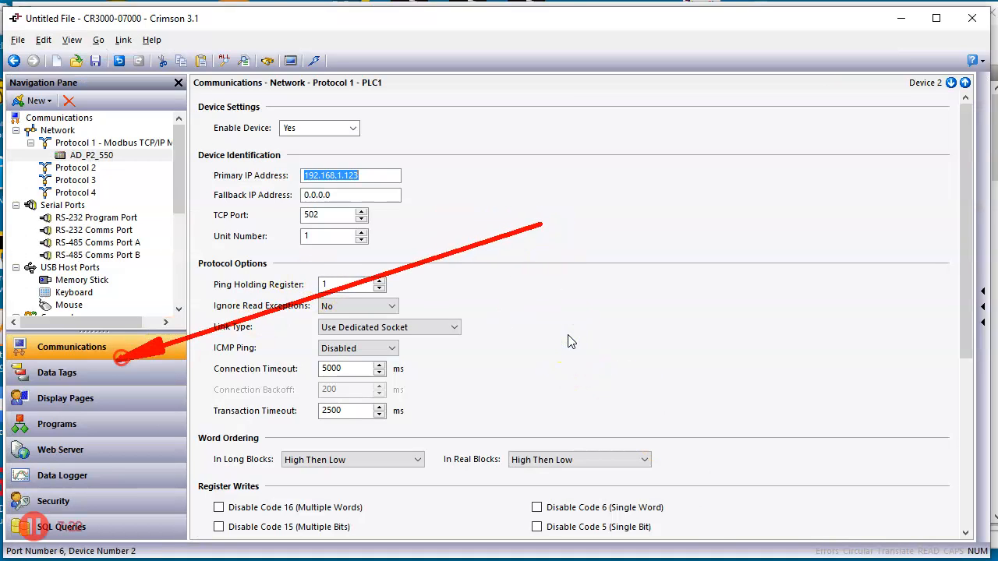
Create a new data tag in Crimson and name it Wazoos_INTs_0
click(101, 372)
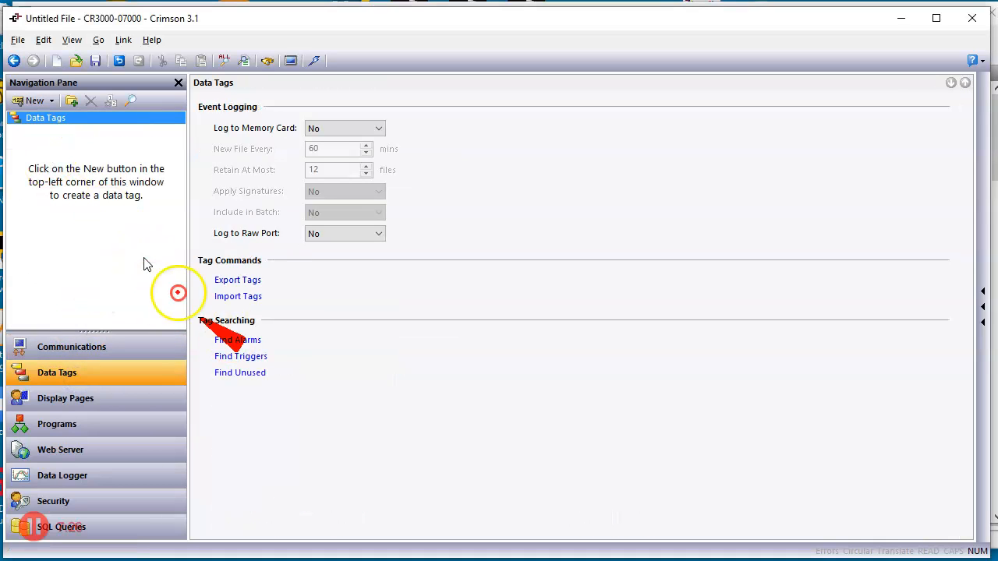
click(30, 103)
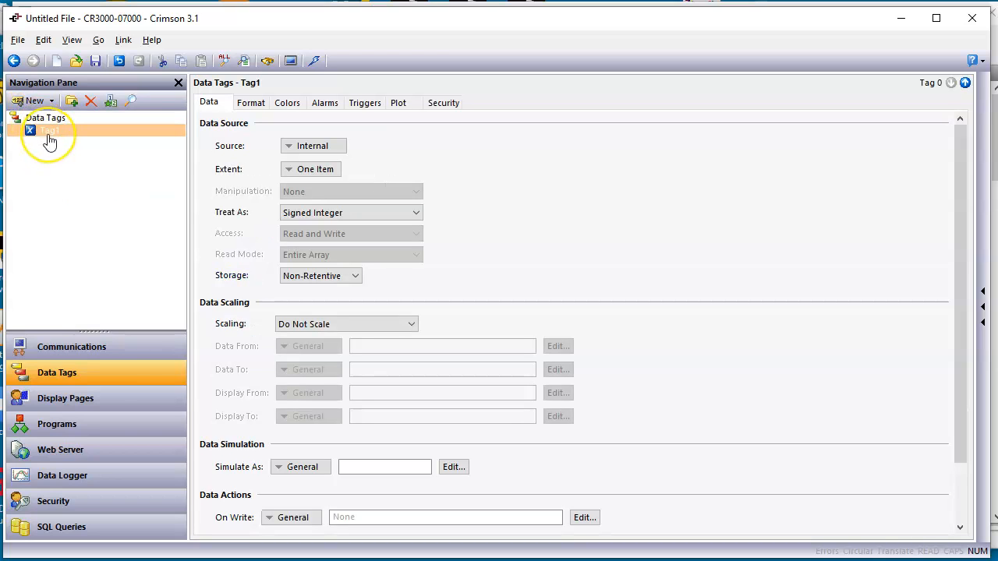
click(47, 136)
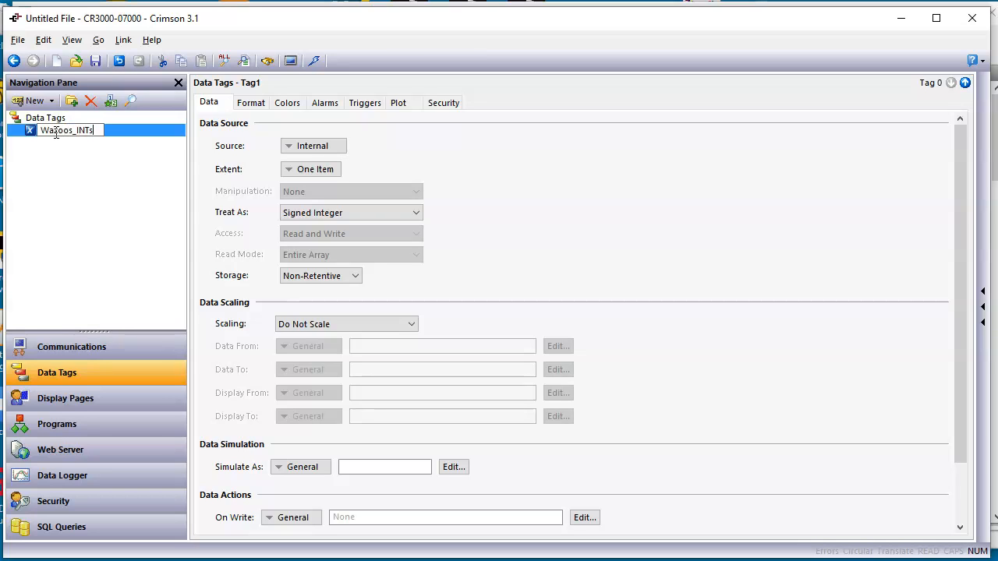
key(Return)
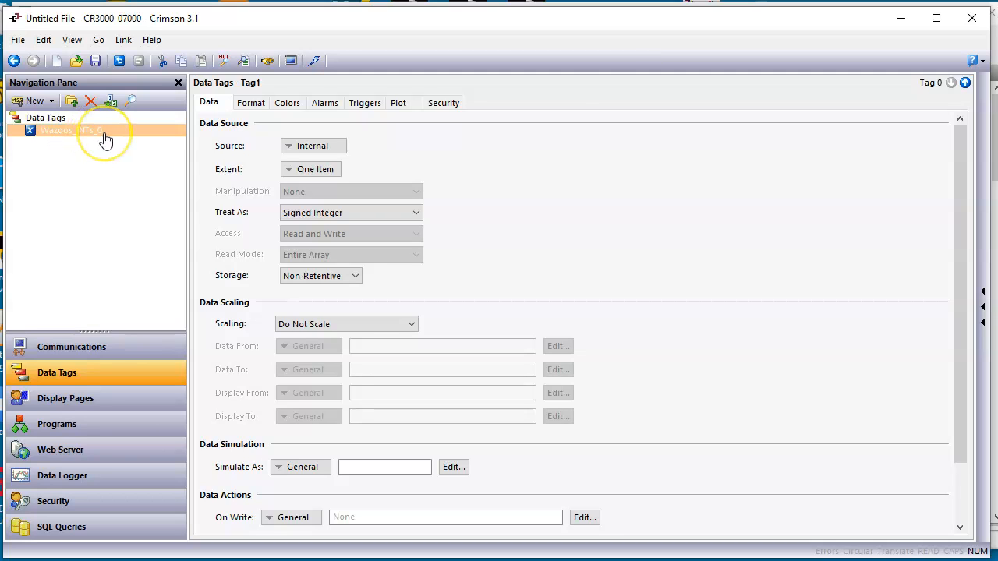
Map Wazoos_INTs_0 to AD_P2_550 holding register 400001 with data type Word as Word, and treat it as an unsigned integer
click(303, 148)
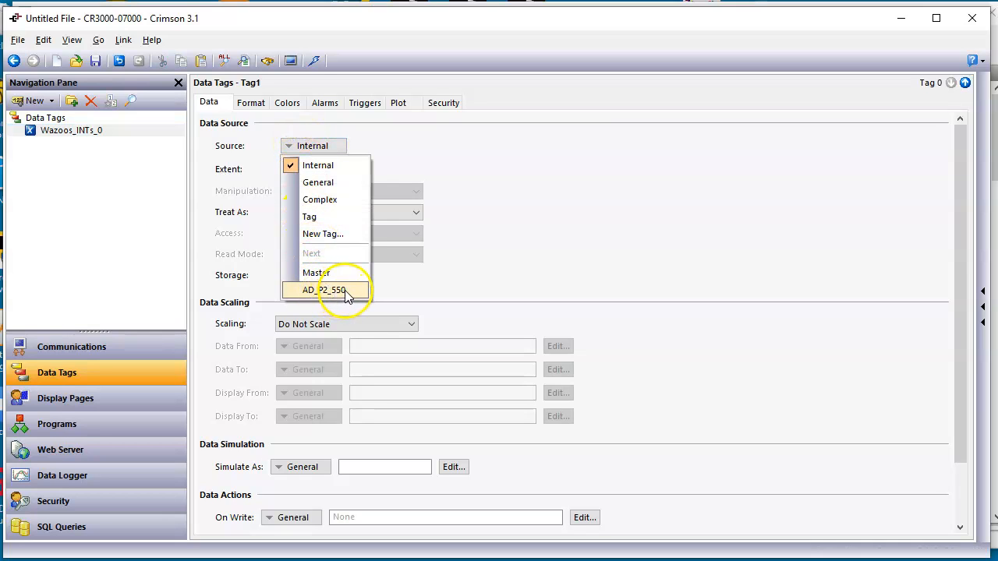
click(349, 293)
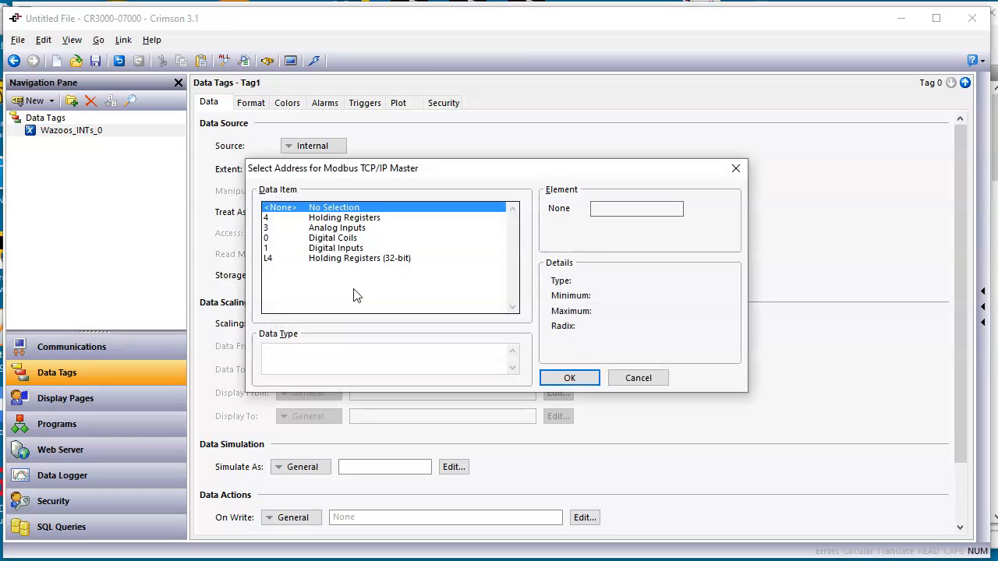
click(355, 218)
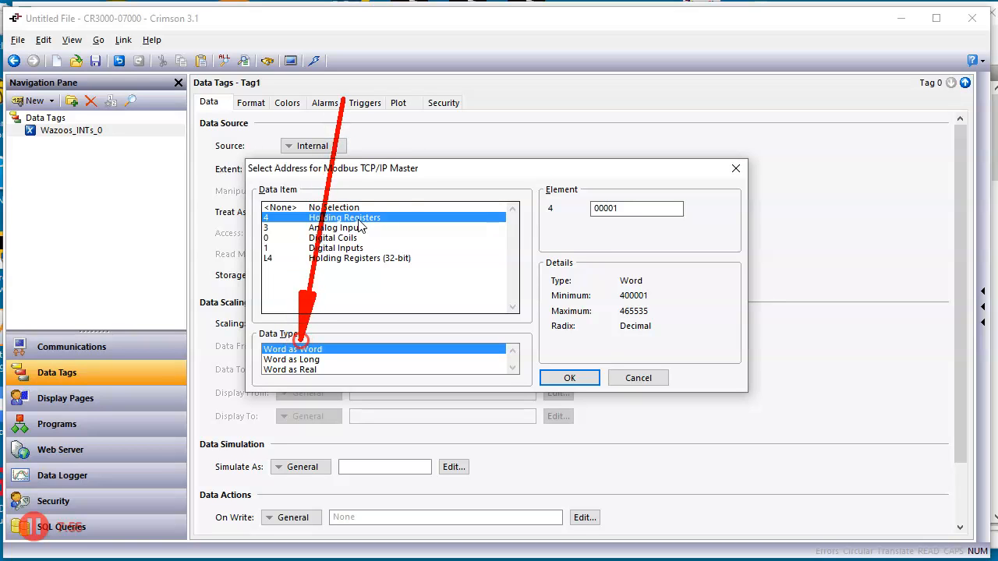
click(566, 378)
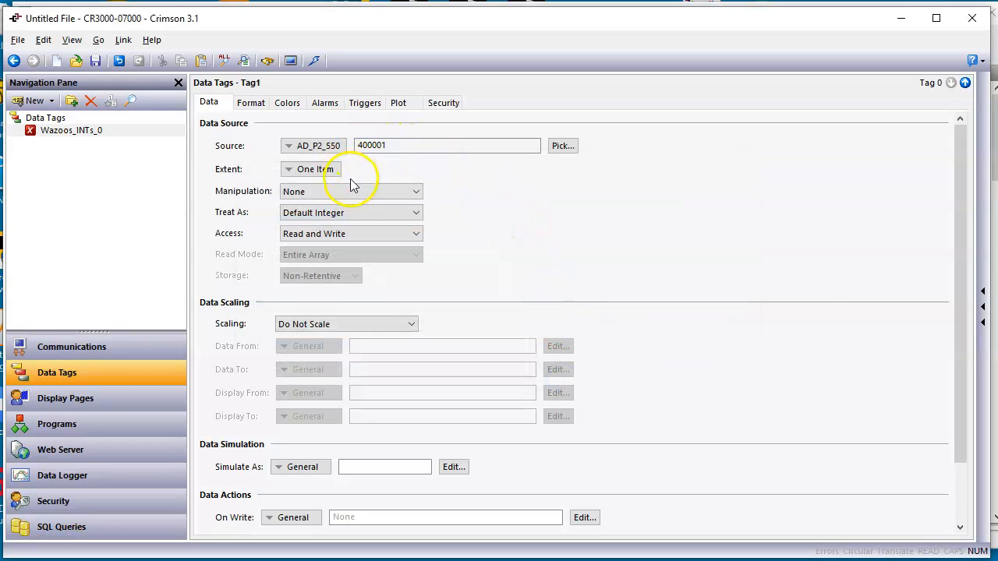
click(356, 213)
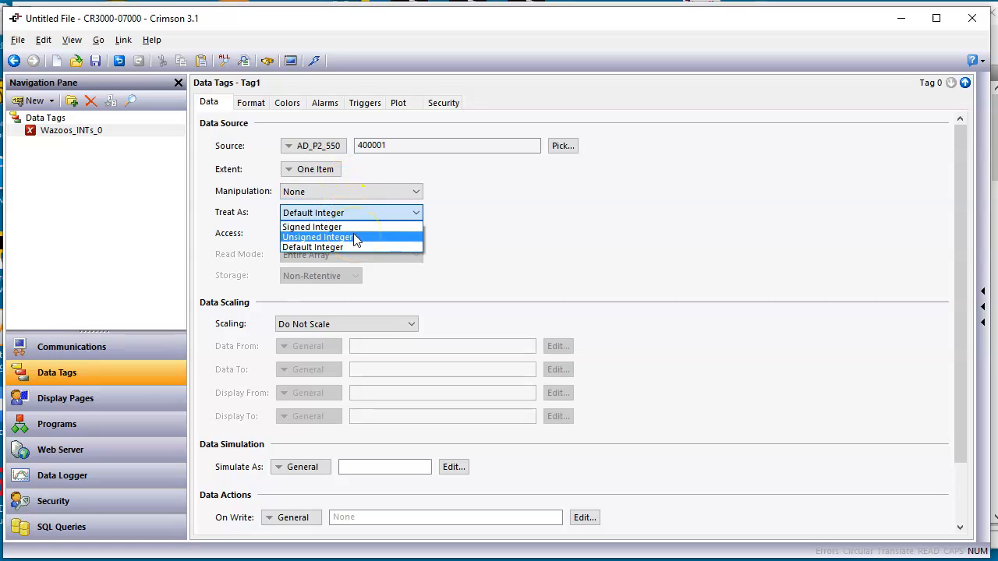
click(355, 236)
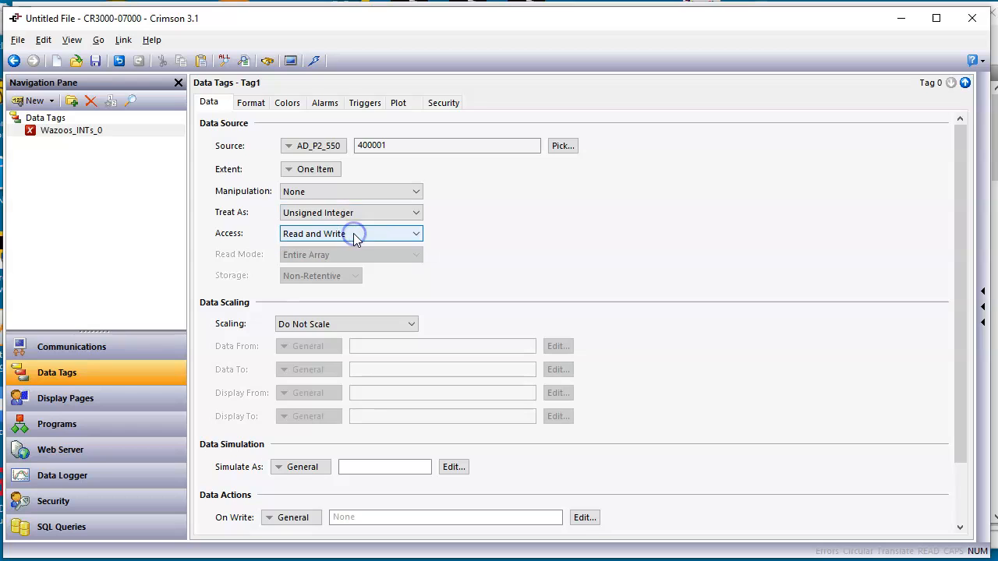
Duplicate the Wazoos_INTs_0 tag repeatedly to create Wazoos_INTs_1 through Wazoos_INTs_9 with consecutive register addresses
click(150, 217)
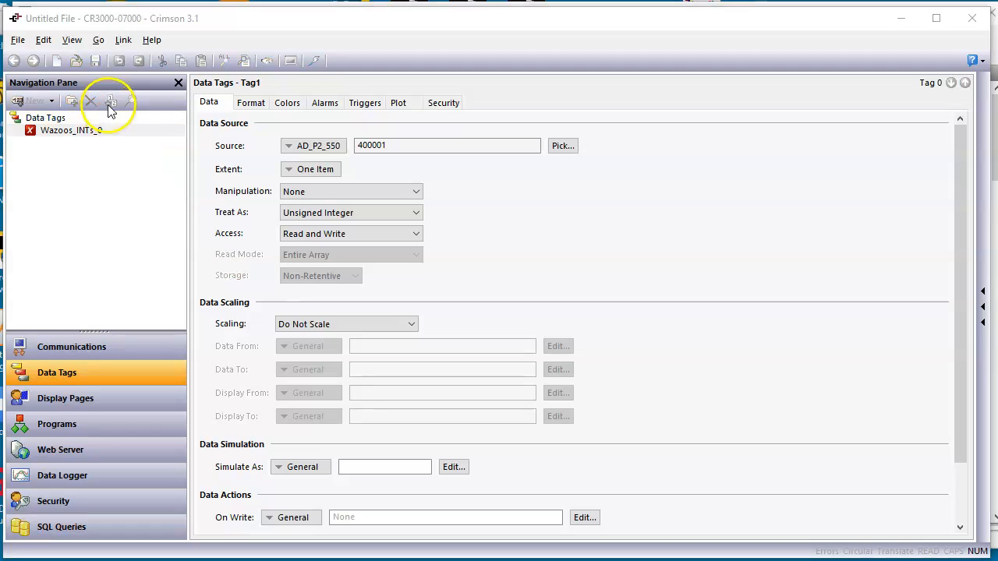
click(127, 131)
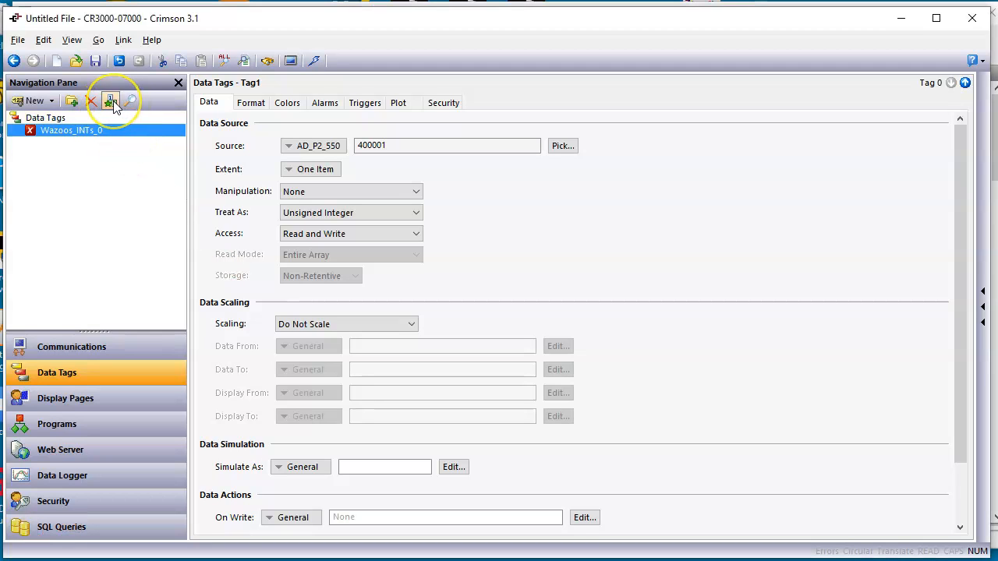
click(111, 102)
click(111, 102)
click(112, 102)
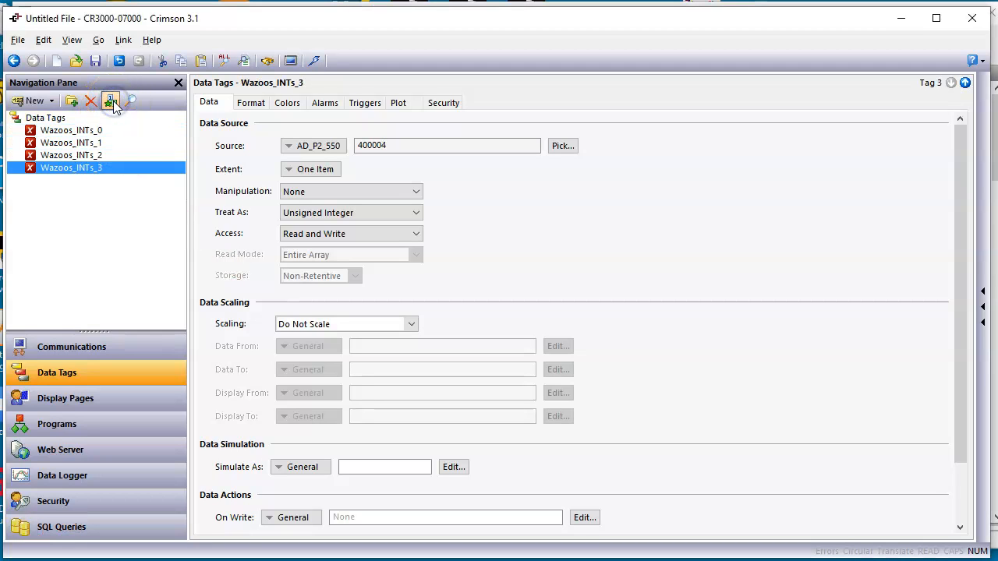
click(111, 102)
click(111, 102)
click(112, 102)
click(111, 103)
click(111, 102)
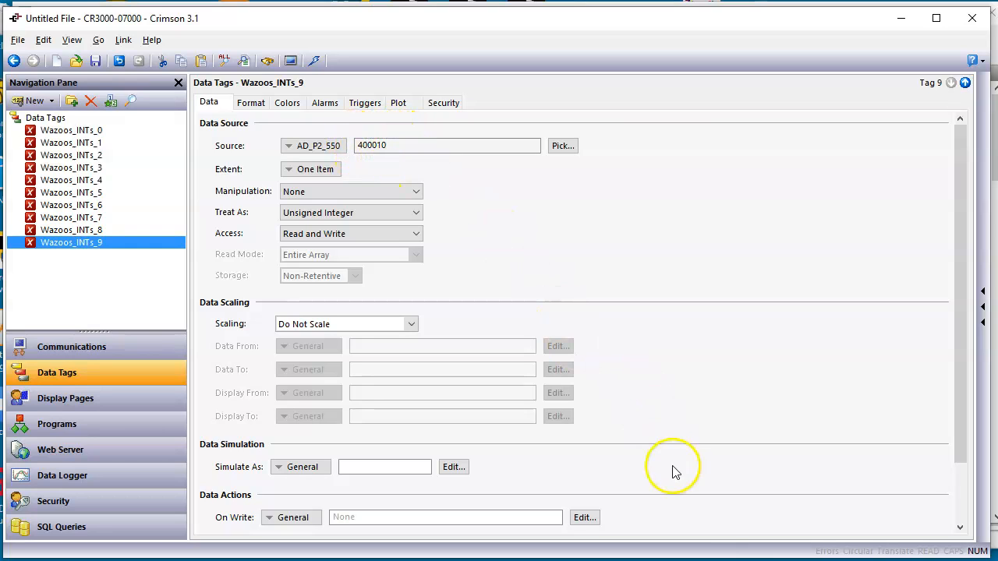
Check the Modbus address of WaZoos_INTs9 in Productivity Suite's Tag Database and return to Crimson 3.1
click(704, 560)
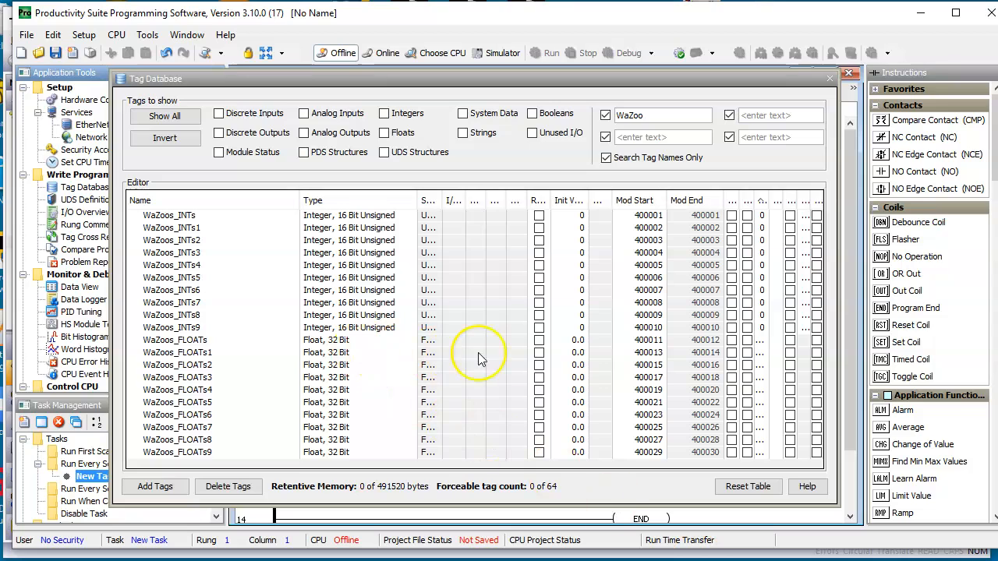
click(164, 327)
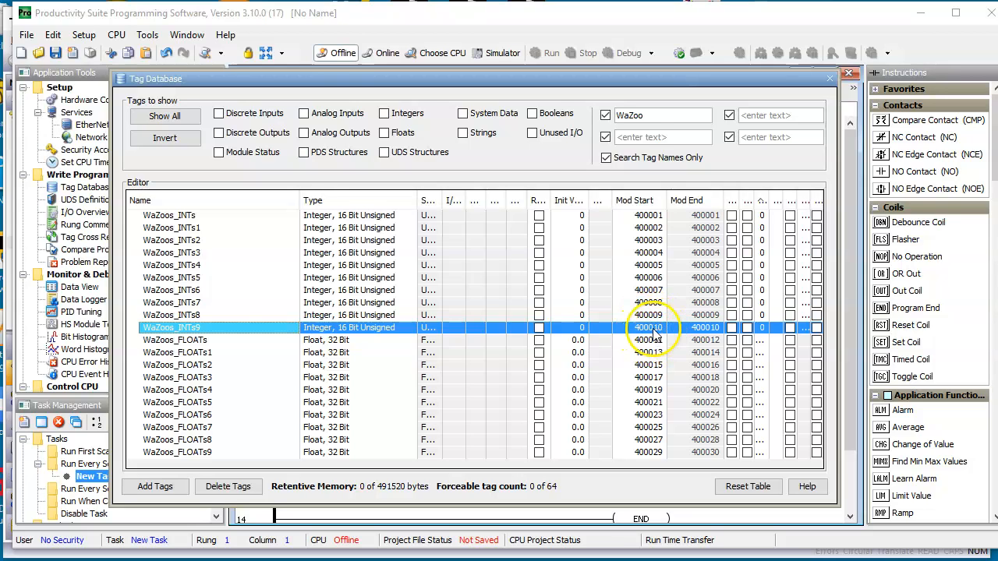
mouse_move(795, 560)
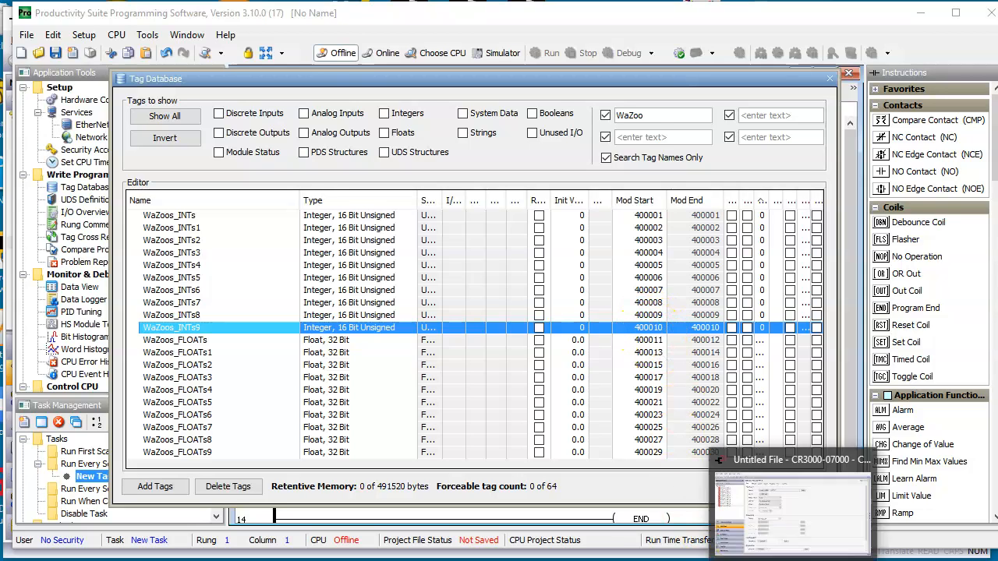
click(770, 548)
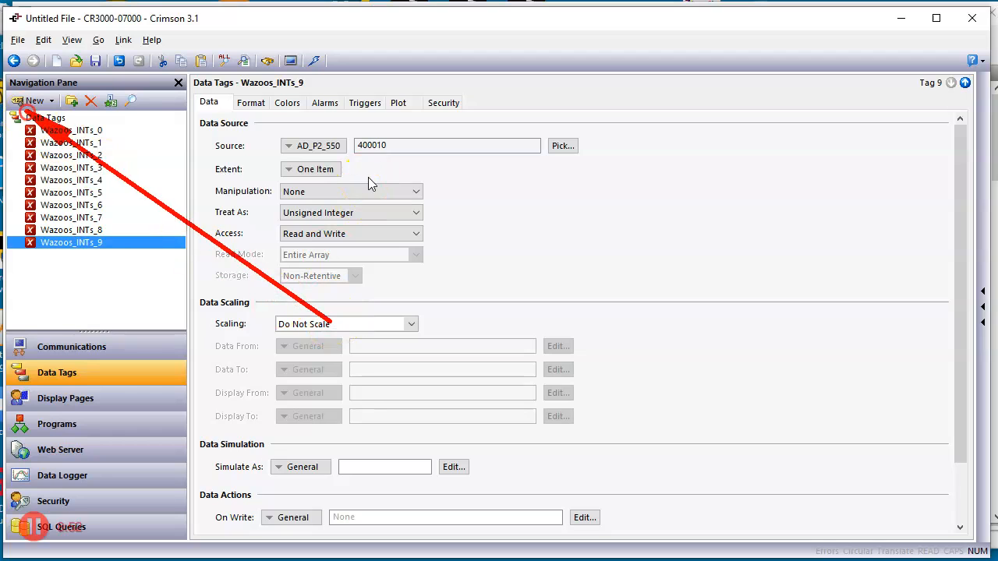
Create a new data tag after the integer tags and name it WaZoos_FLOATs_0
right_click(38, 101)
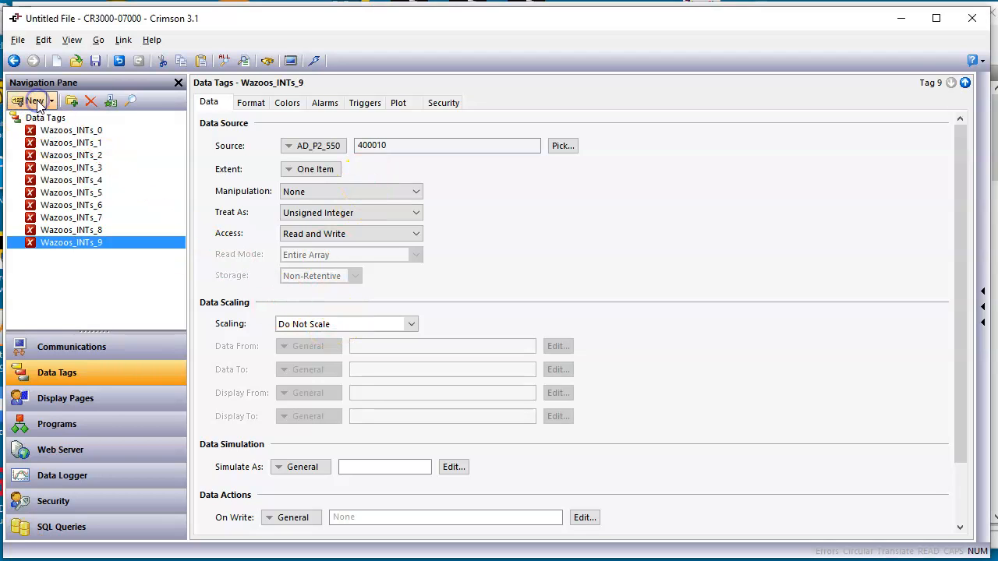
click(37, 102)
click(50, 260)
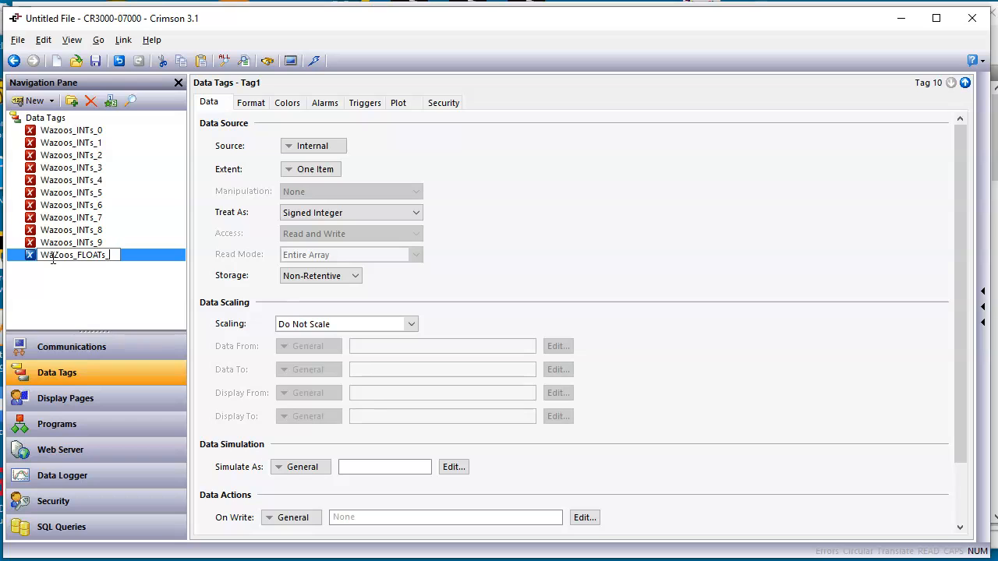
key(Return)
click(92, 257)
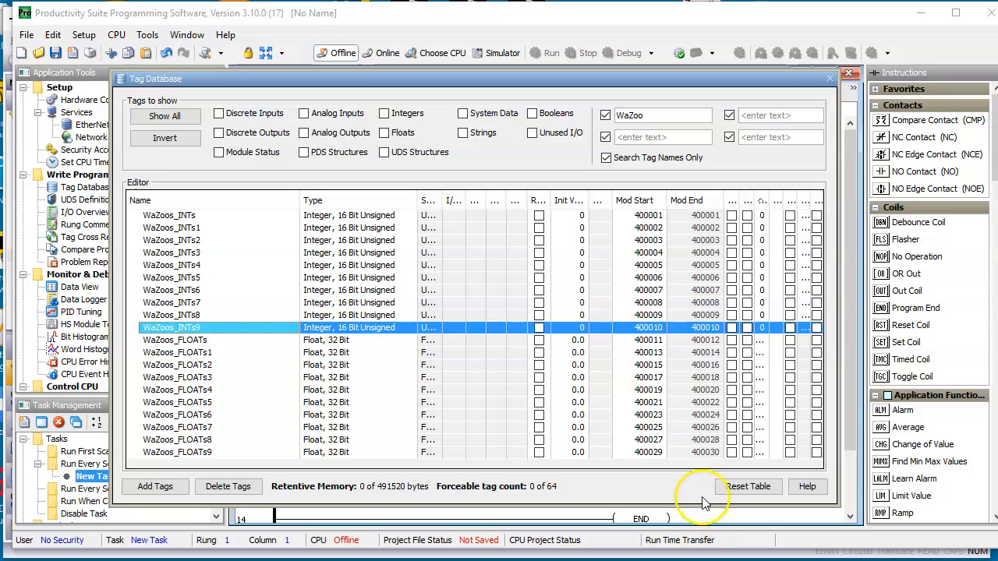
Look up the WaZoos_FLOATs address in Productivity Suite and map WaZoos_FLOATs_0 in Crimson 3.1 to AD_P2_550 holding register 11 as Word as Real
click(167, 340)
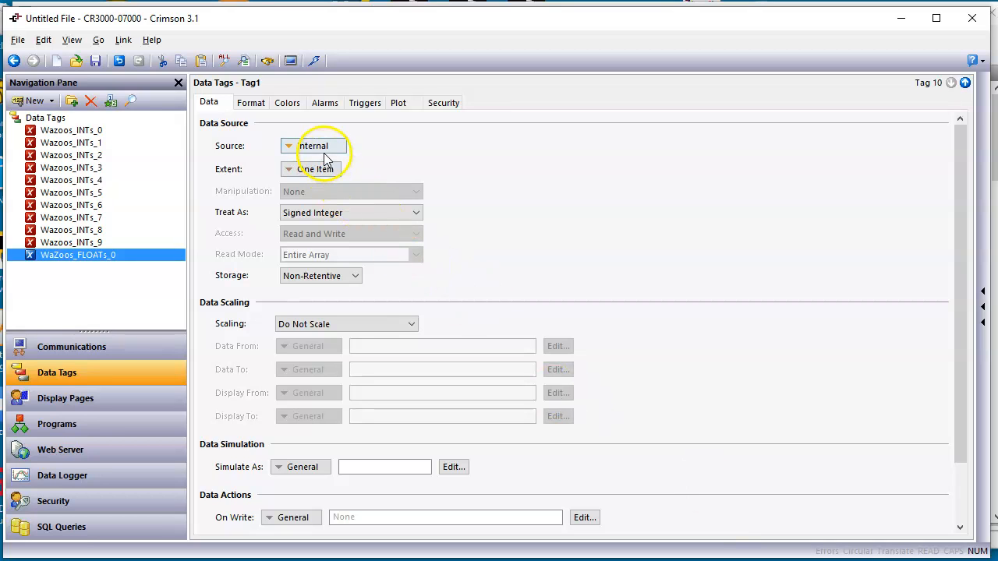
click(326, 146)
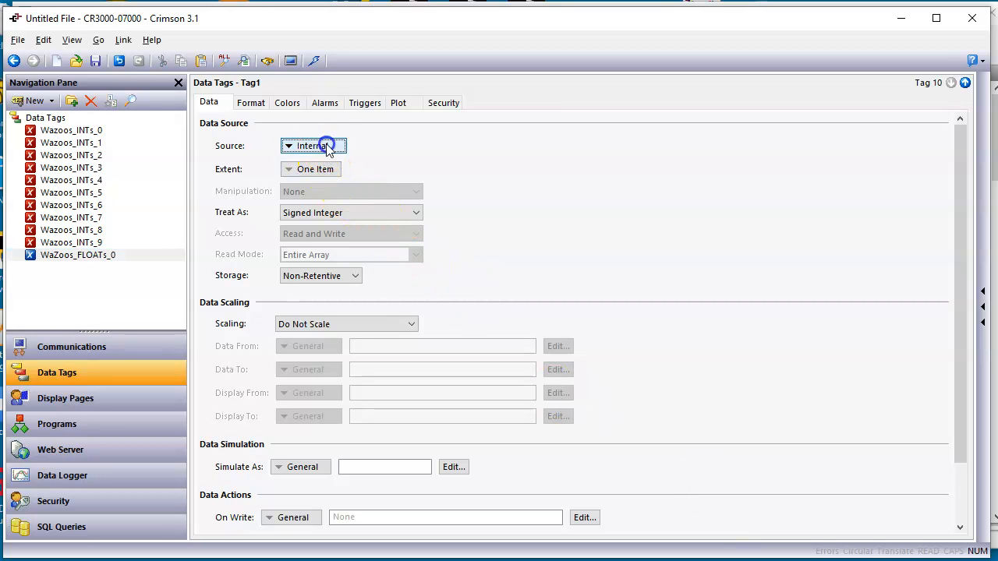
click(343, 290)
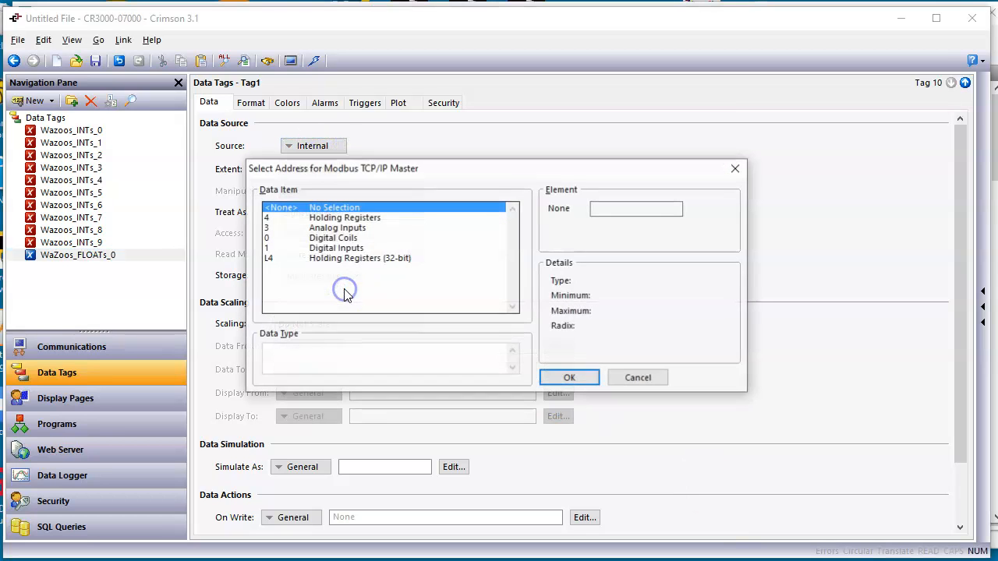
click(378, 218)
drag(629, 209, 543, 215)
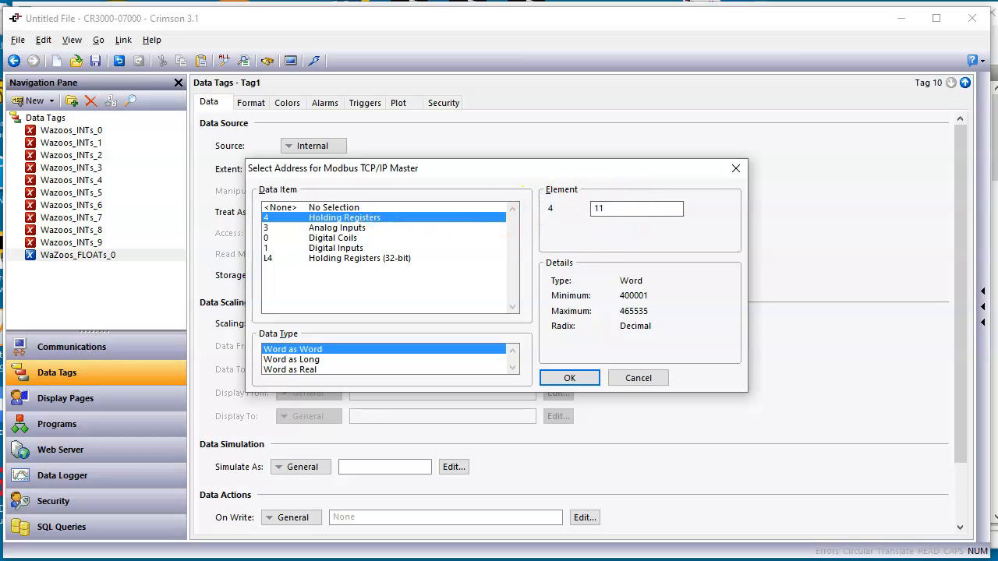
key(ctrl+2)
drag(598, 257, 342, 359)
drag(266, 381, 301, 381)
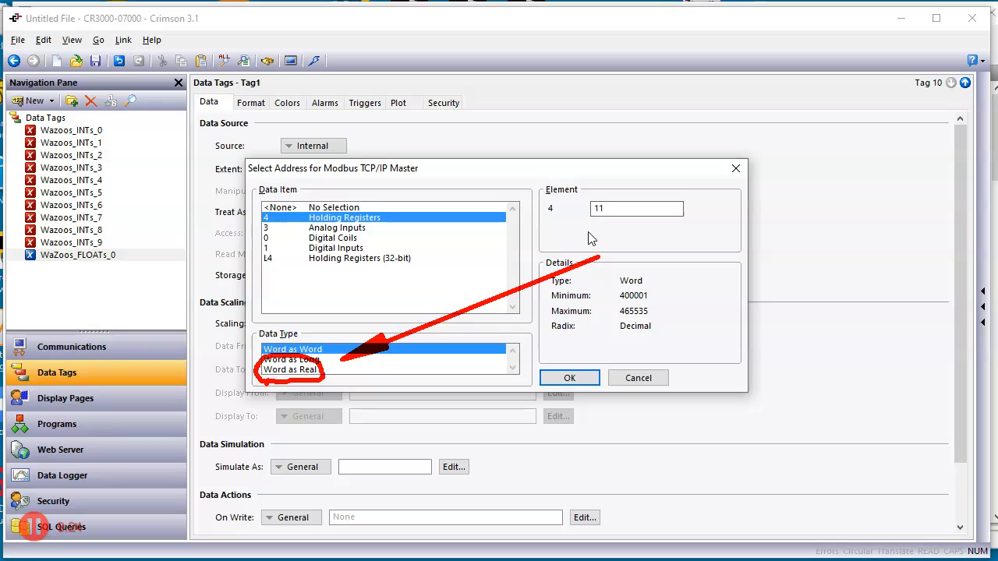
key(Escape)
click(290, 371)
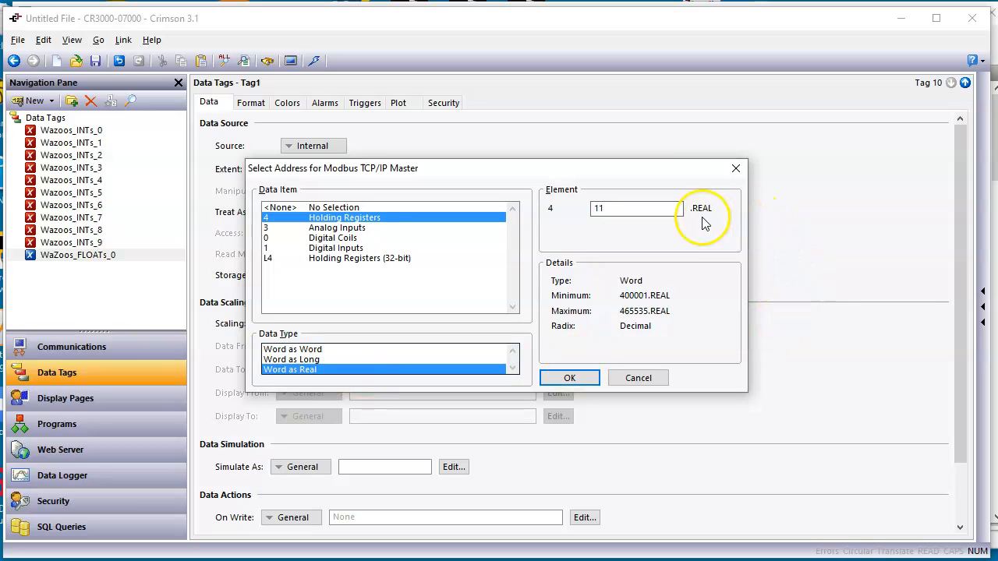
click(570, 379)
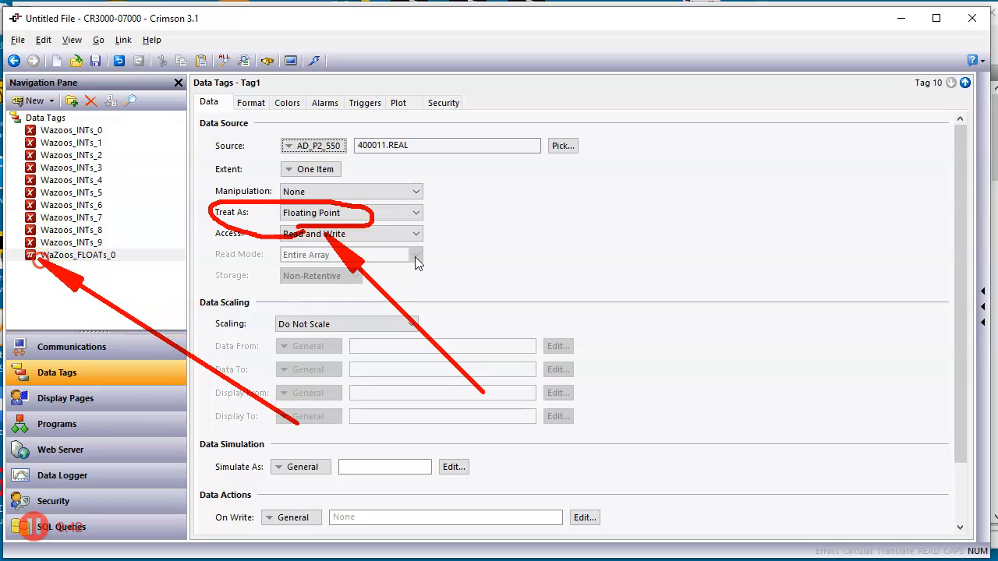
Duplicate the WaZoos_FLOATs_0 tag repeatedly to create WaZoos_FLOATs_1 through WaZoos_FLOATs_9
click(43, 269)
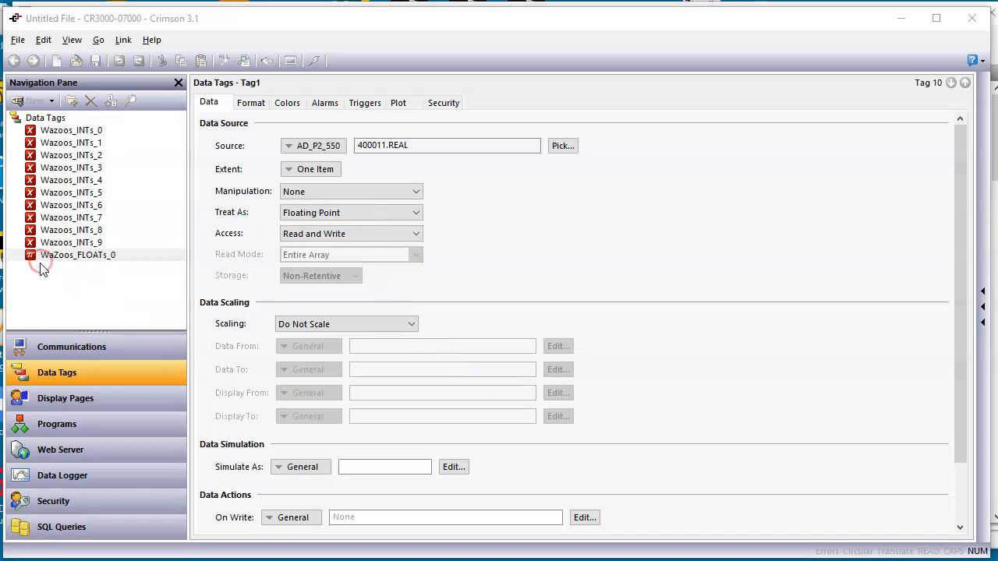
click(73, 259)
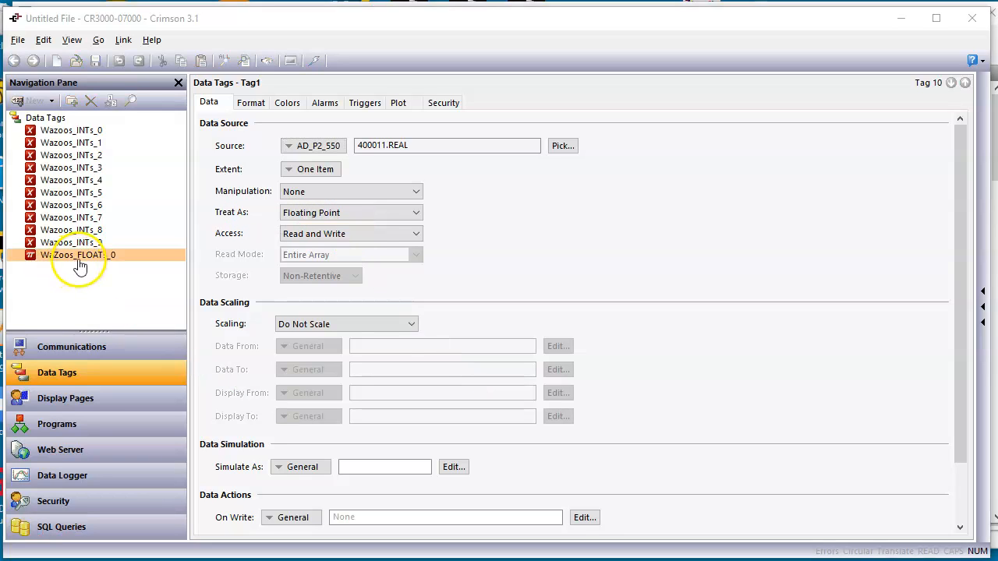
click(78, 258)
click(140, 261)
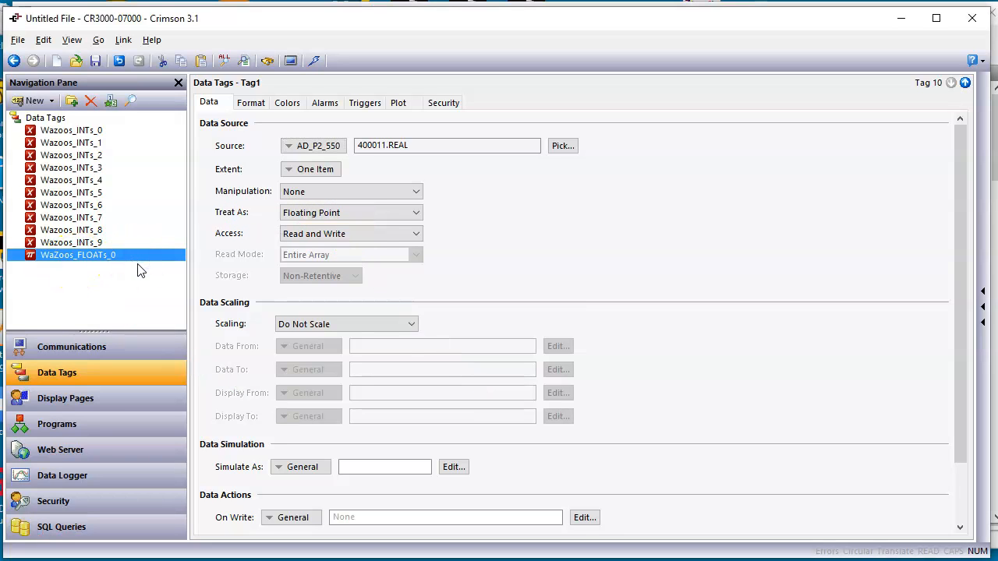
click(160, 267)
click(111, 101)
click(110, 101)
click(111, 102)
click(111, 101)
click(111, 101)
click(111, 102)
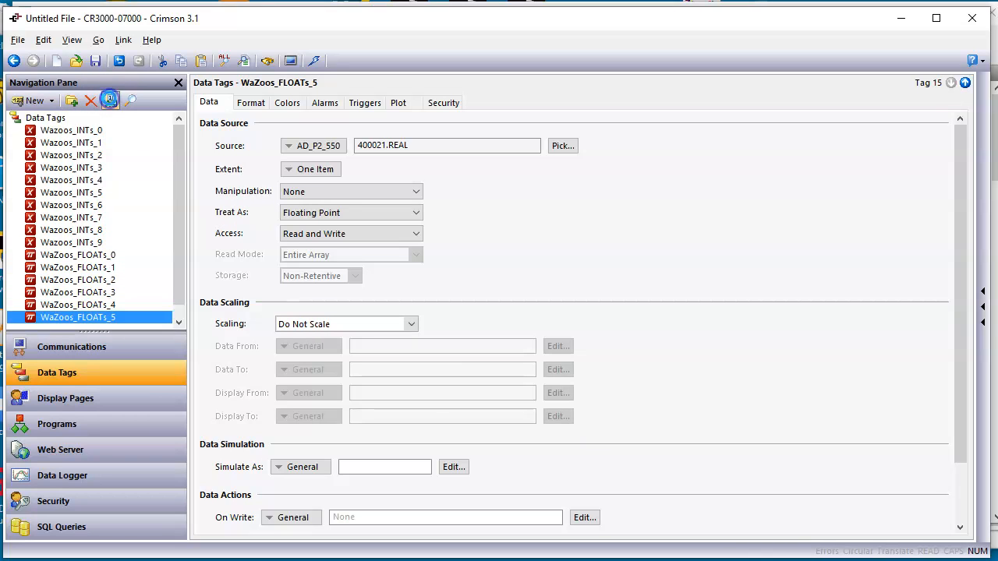
click(111, 101)
click(111, 102)
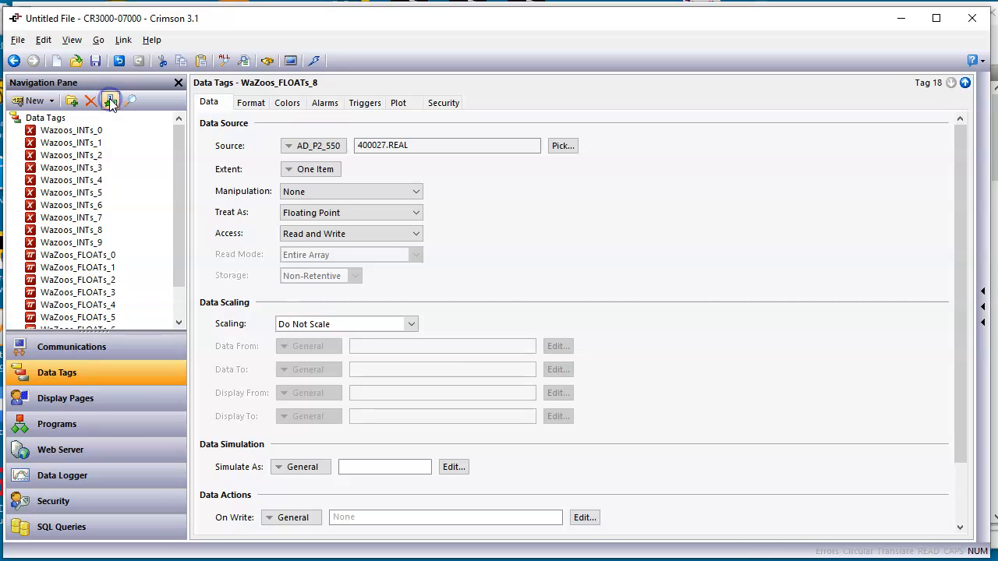
drag(110, 391, 125, 377)
click(110, 102)
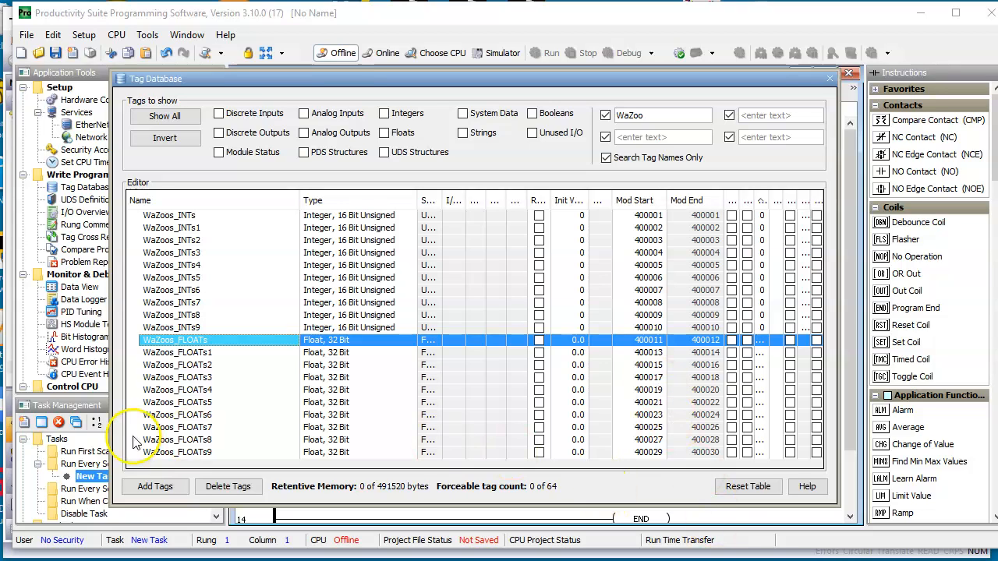
Compare the Modbus address of WaZoos_FLOATs9 in Productivity Suite's Tag Database with the last float tag in Crimson 3.1
click(166, 454)
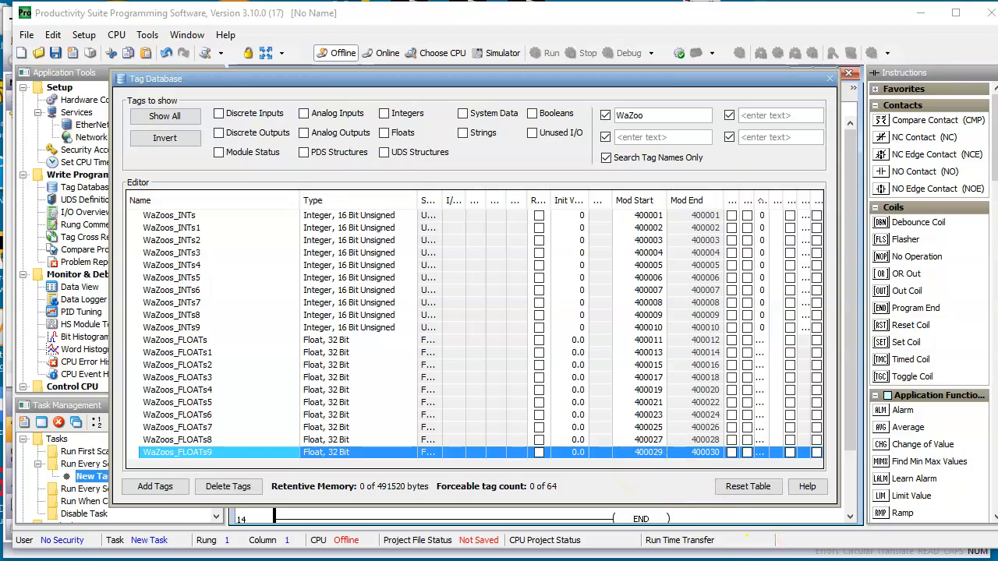
key(alt+Tab)
click(610, 273)
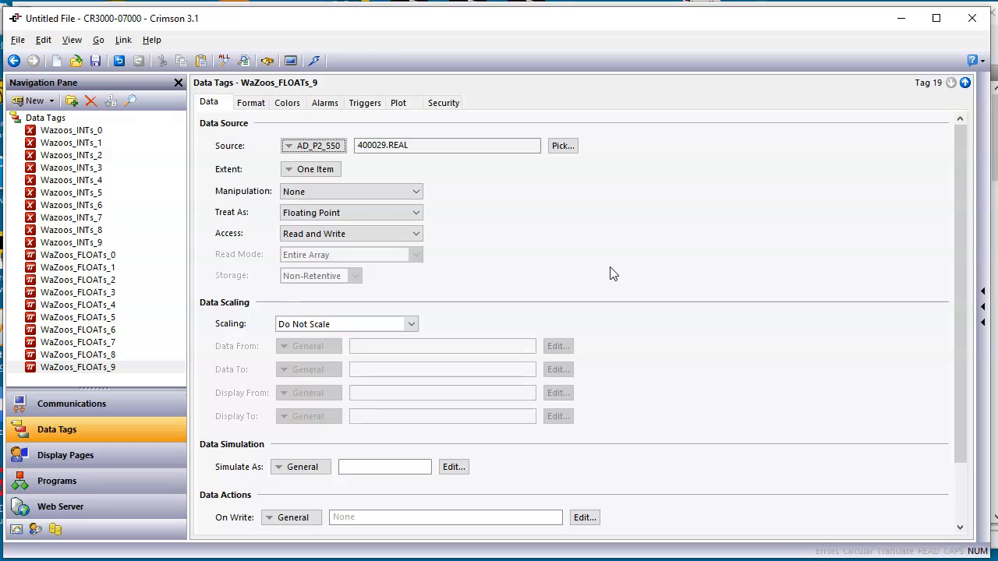
Show the settings of the Wazoos_INTs_0 tag and enlarge the space given to the data tag list
click(112, 134)
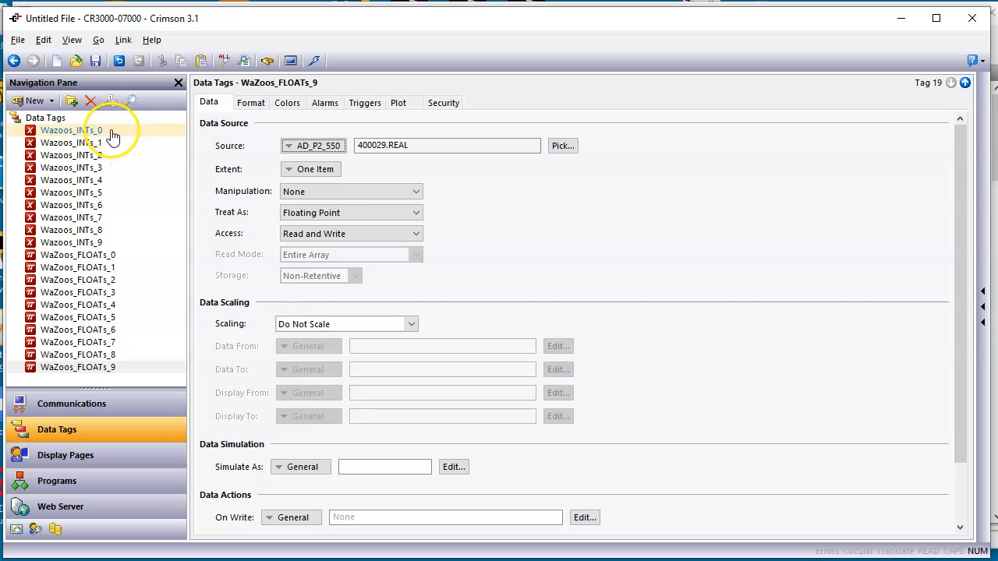
click(109, 132)
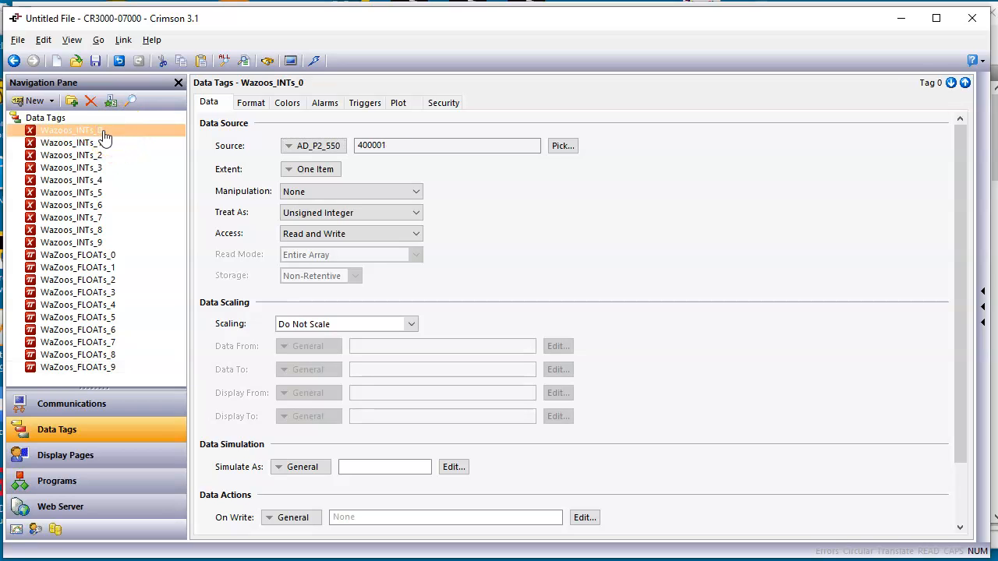
click(117, 132)
click(398, 439)
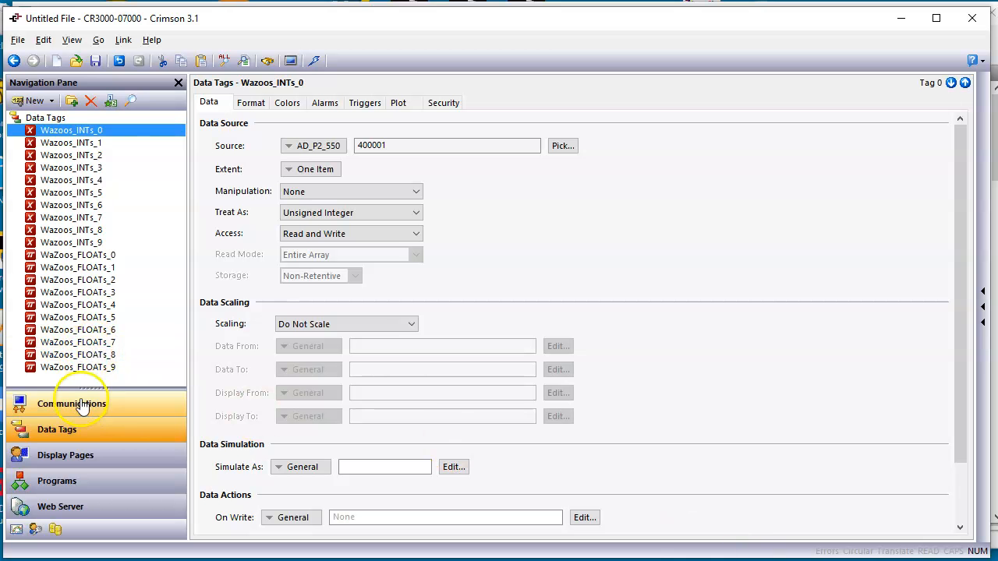
drag(94, 389, 94, 461)
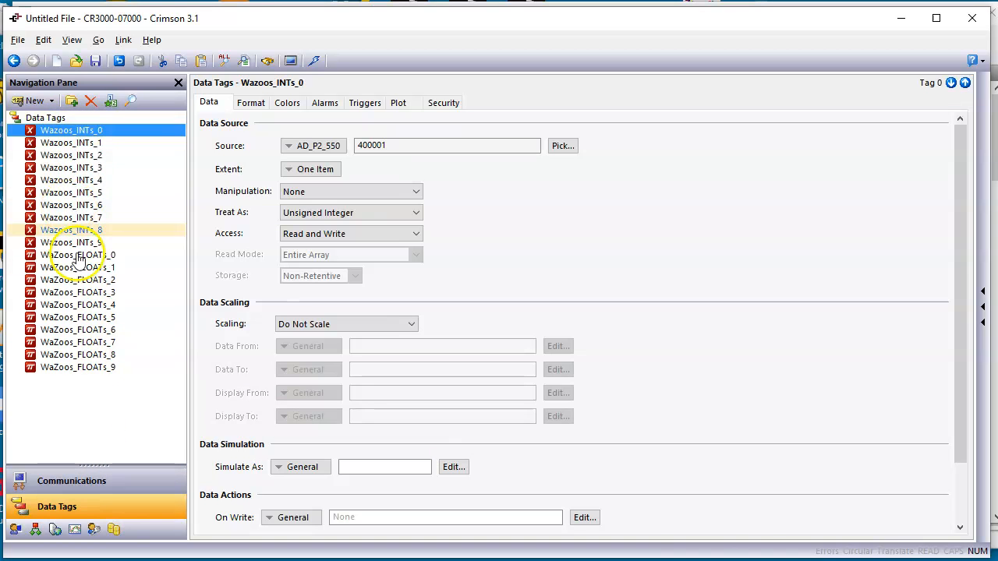
Add a flag tag named Wazoos_INTs_BOOL_0 below WaZoos_FLOATs_9 in the data tag list
click(120, 368)
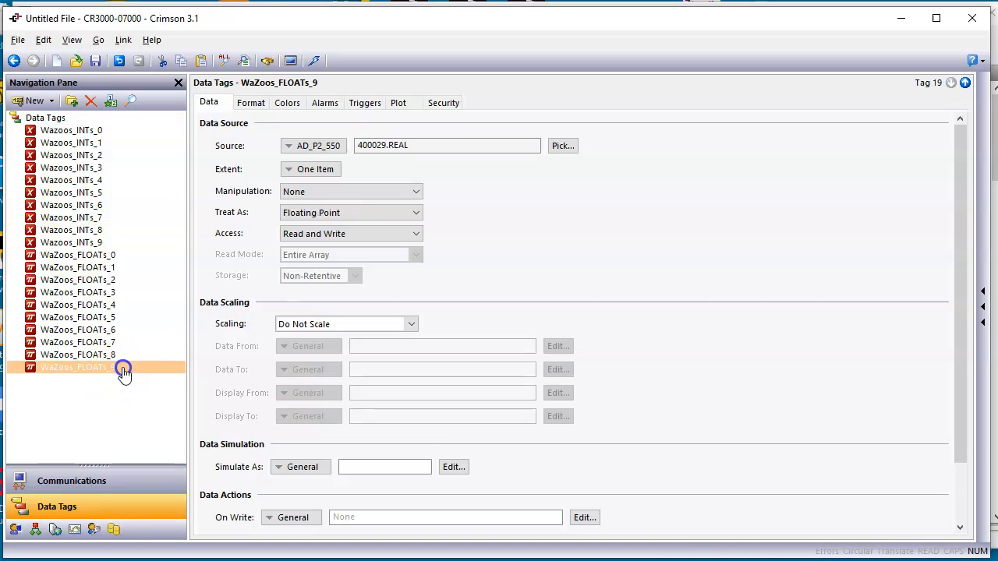
click(52, 101)
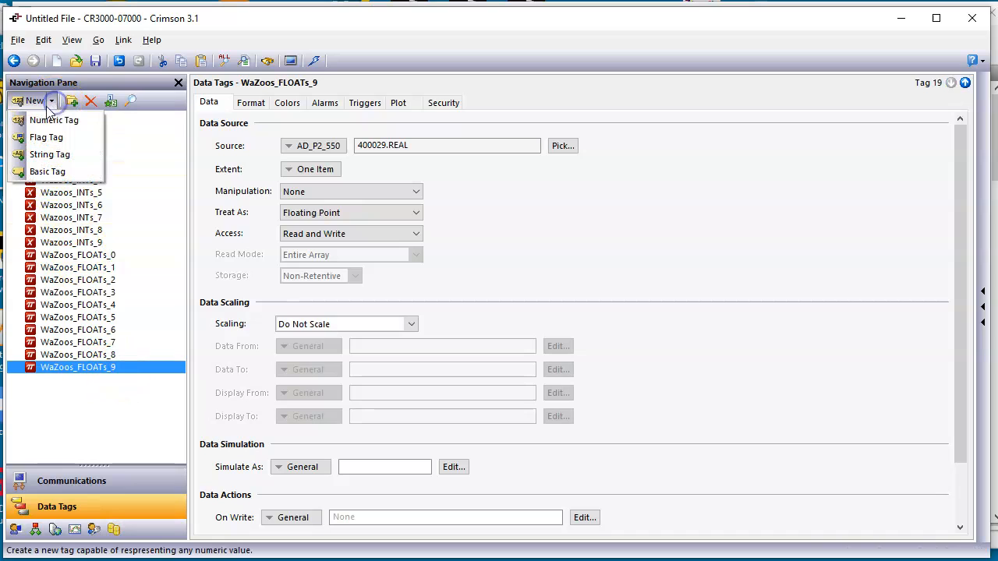
click(76, 140)
click(60, 380)
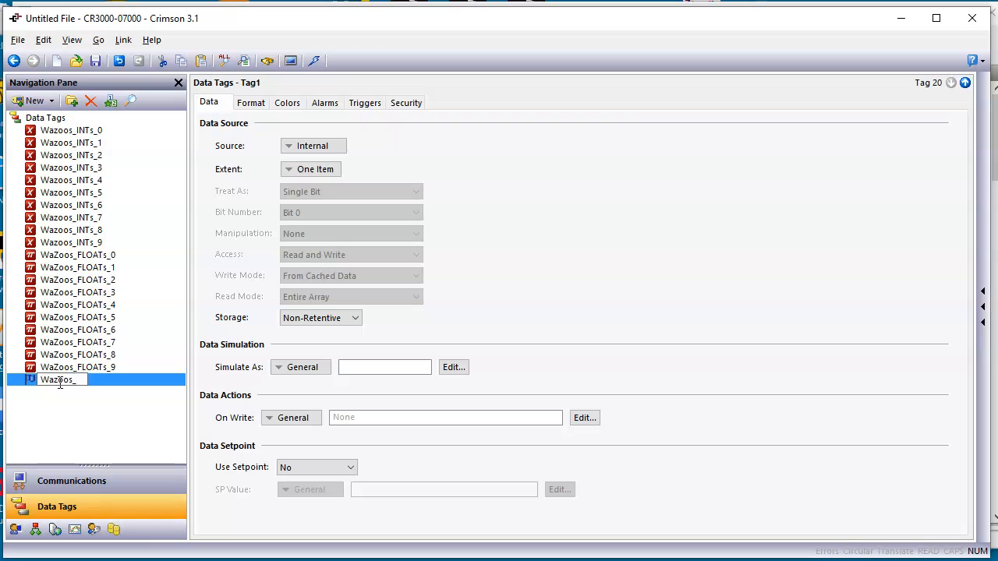
text(Wazoos_INTs_BOOL_)
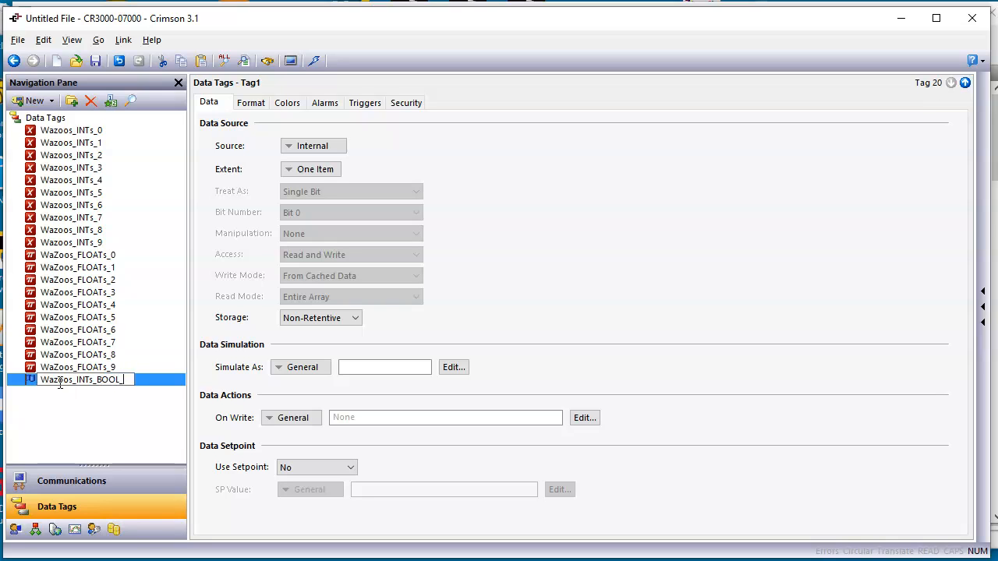
text(0)
key(Return)
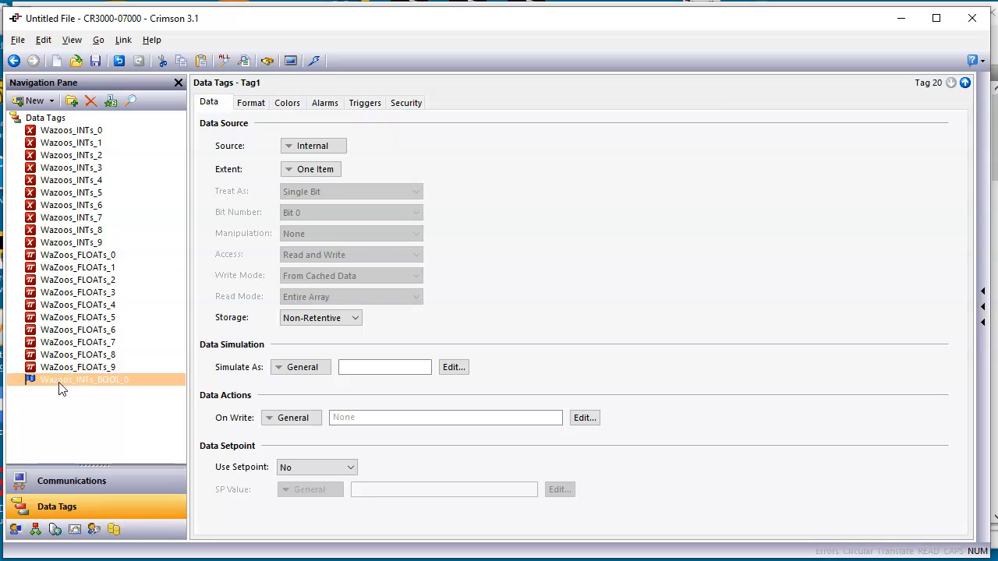
click(653, 326)
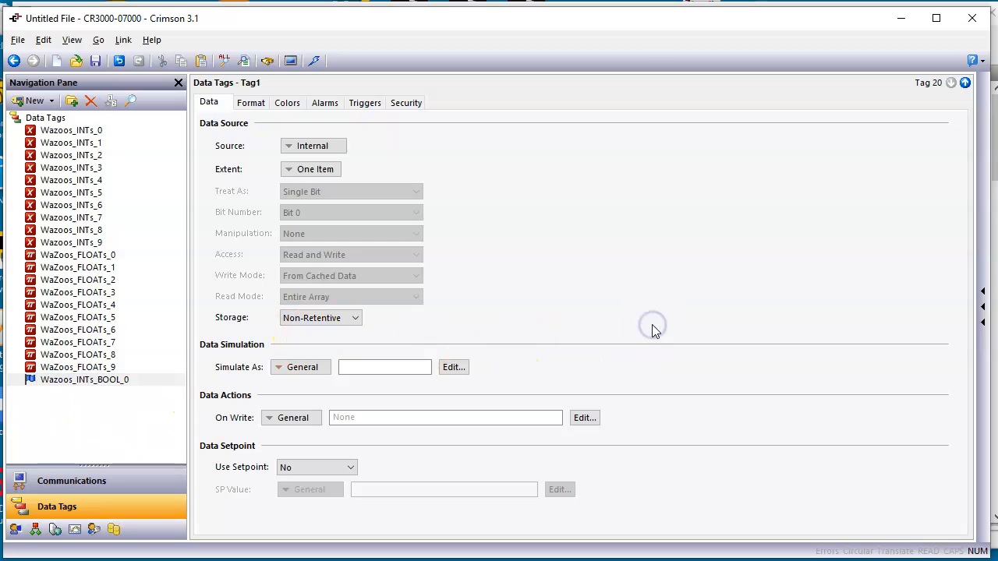
mouse_move(401, 482)
mouse_down()
mouse_move(113, 388)
mouse_move(130, 390)
mouse_up()
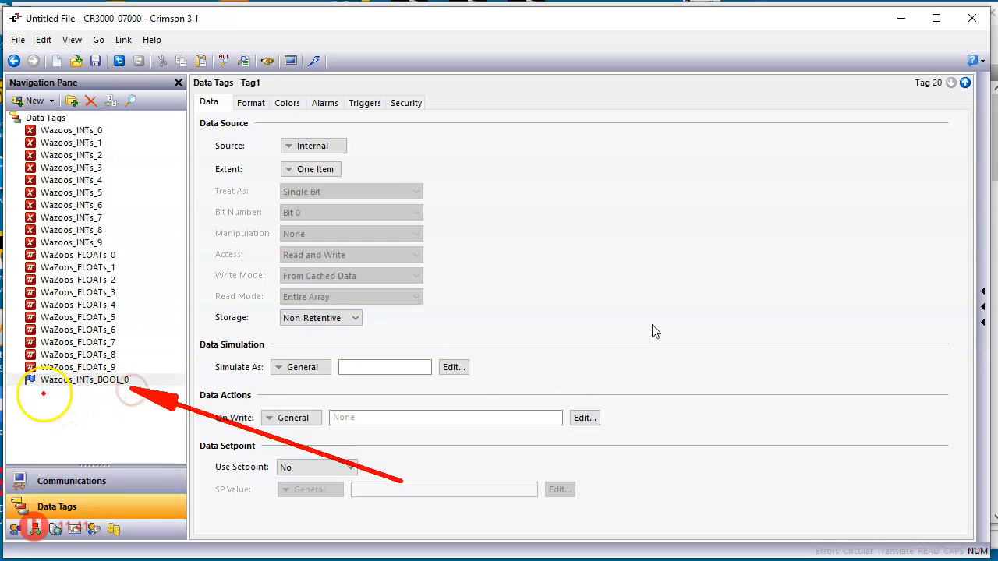
mouse_move(35, 387)
mouse_down()
mouse_move(117, 387)
mouse_move(178, 334)
mouse_move(180, 276)
mouse_move(96, 131)
mouse_up()
key(Escape)
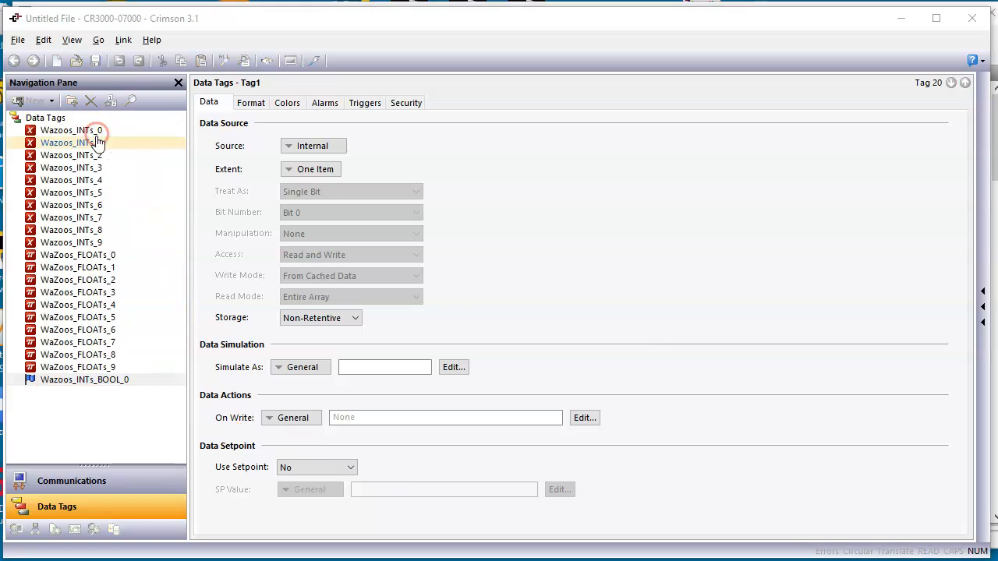
Map Wazoos_INTs_BOOL_0 to AD_P2_550 holding register 00001 with the data type Word as Word
click(140, 382)
click(311, 146)
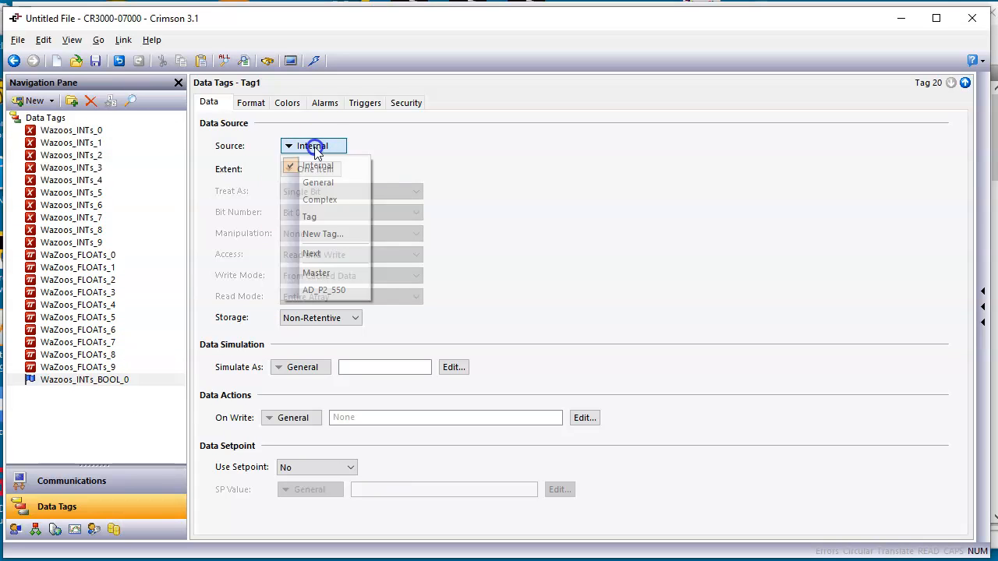
click(338, 292)
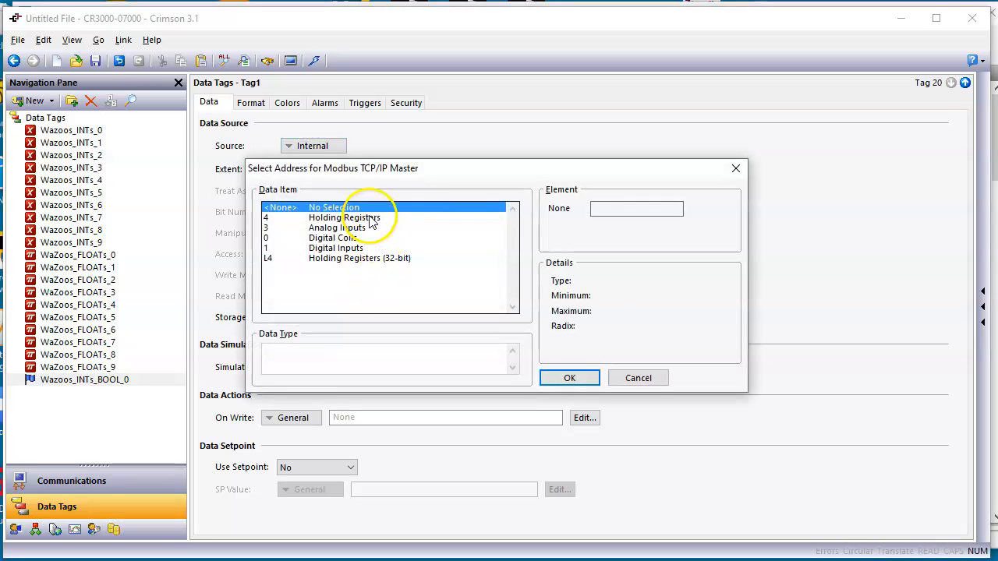
click(370, 219)
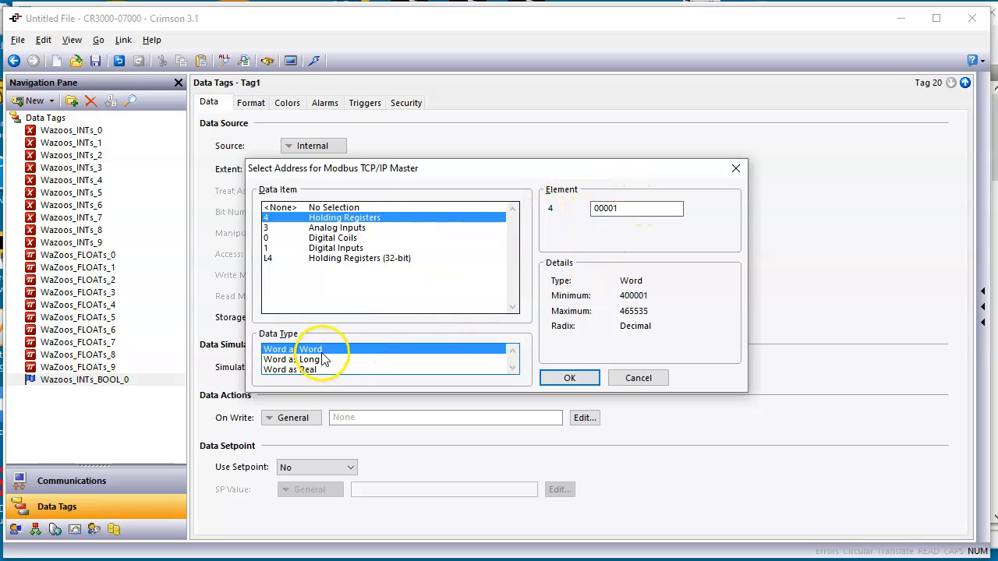
click(569, 378)
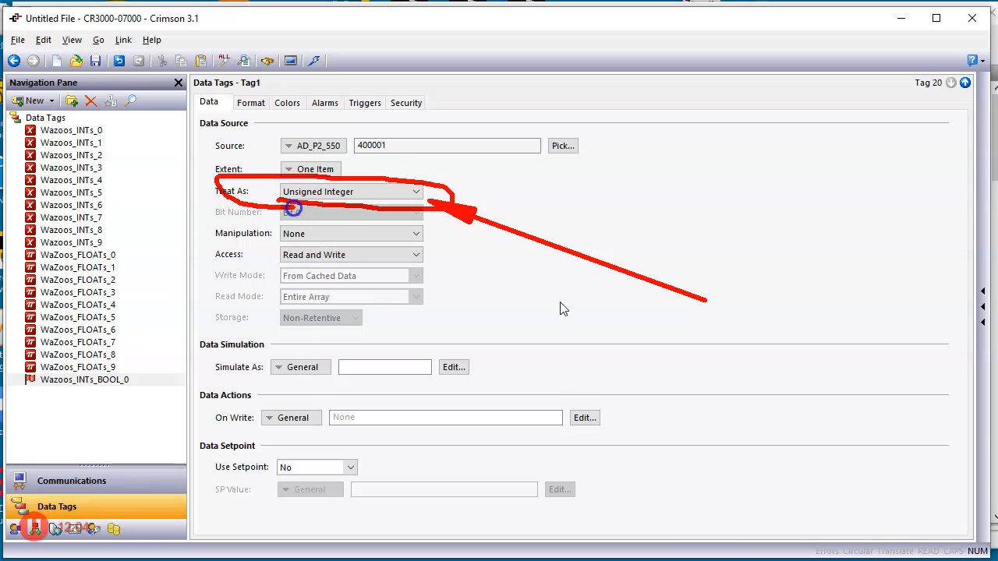
Treat the Wazoos_INTs_BOOL_0 source as Bit Array Little-Endian and use Bit 0
click(362, 193)
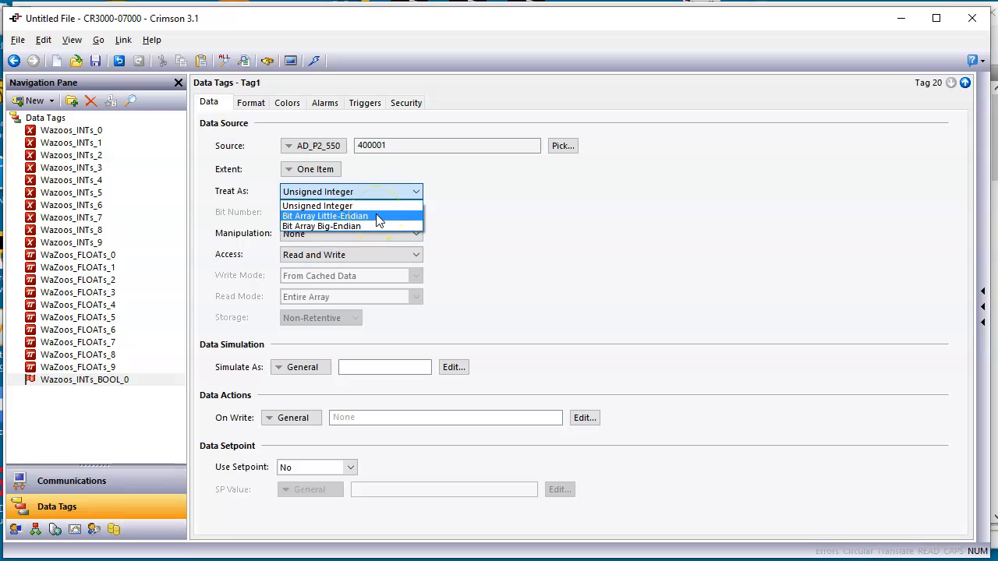
click(378, 217)
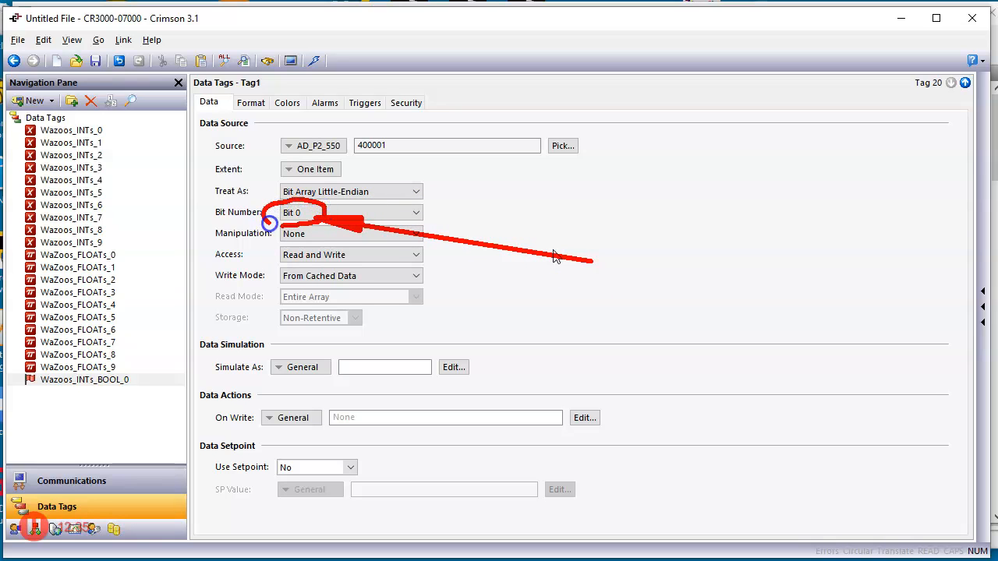
click(329, 212)
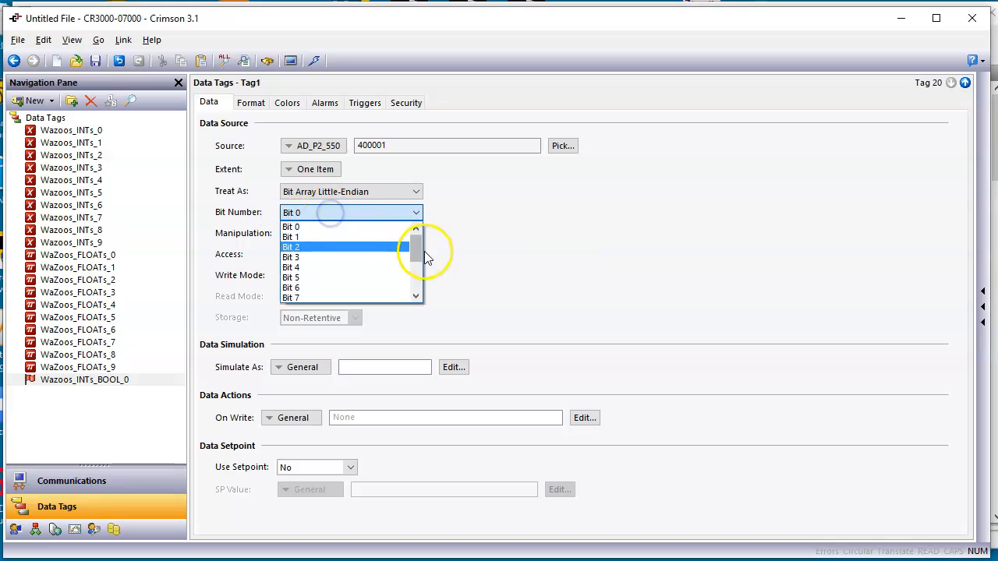
mouse_move(415, 248)
mouse_down()
mouse_move(413, 288)
mouse_move(423, 247)
mouse_up()
click(367, 225)
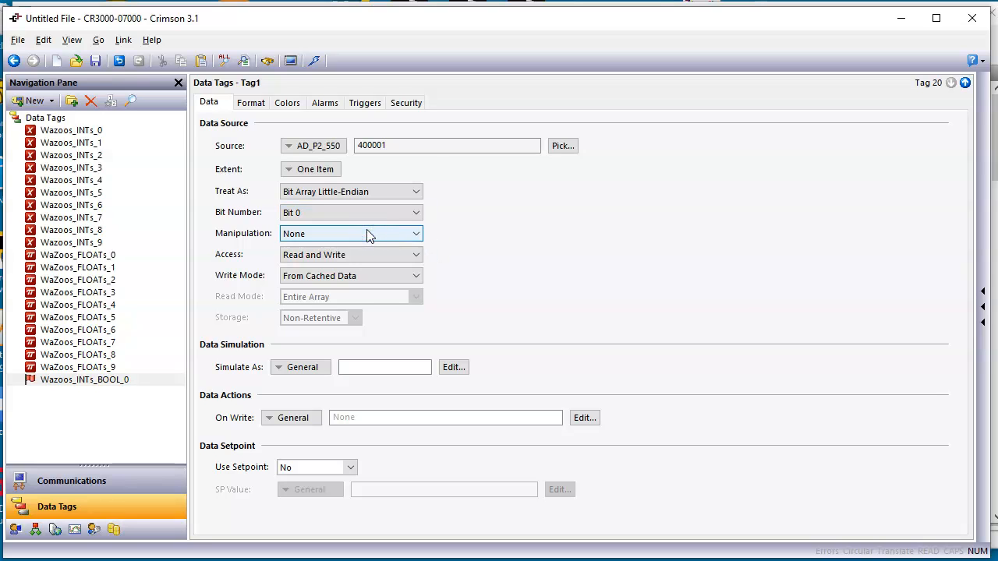
click(461, 257)
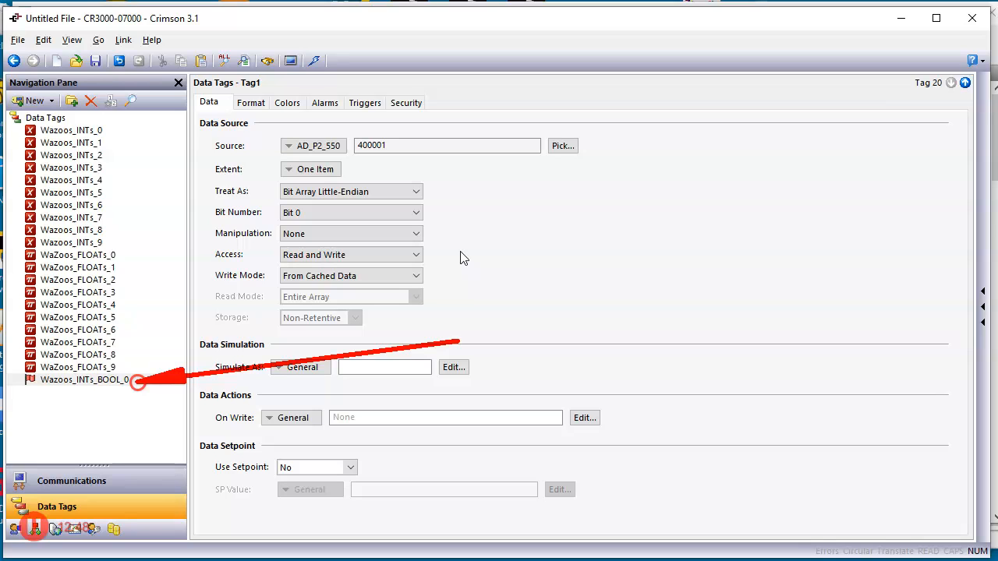
Smart-duplicate Wazoos_INTs_BOOL_0 repeatedly to create Wazoos_INTs_BOOL_1 through Wazoos_INTs_BOOL_15
click(138, 385)
click(143, 384)
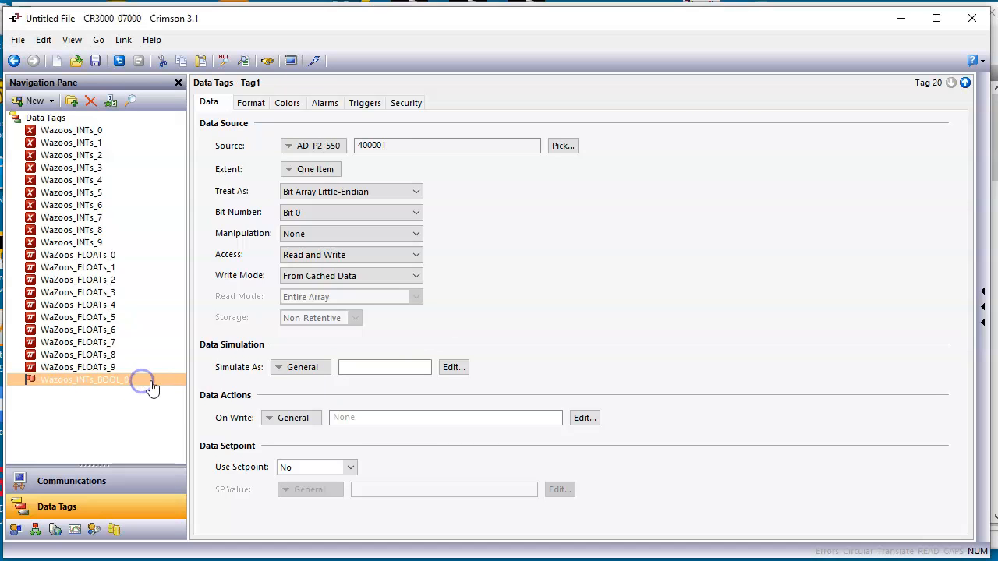
click(112, 103)
click(111, 103)
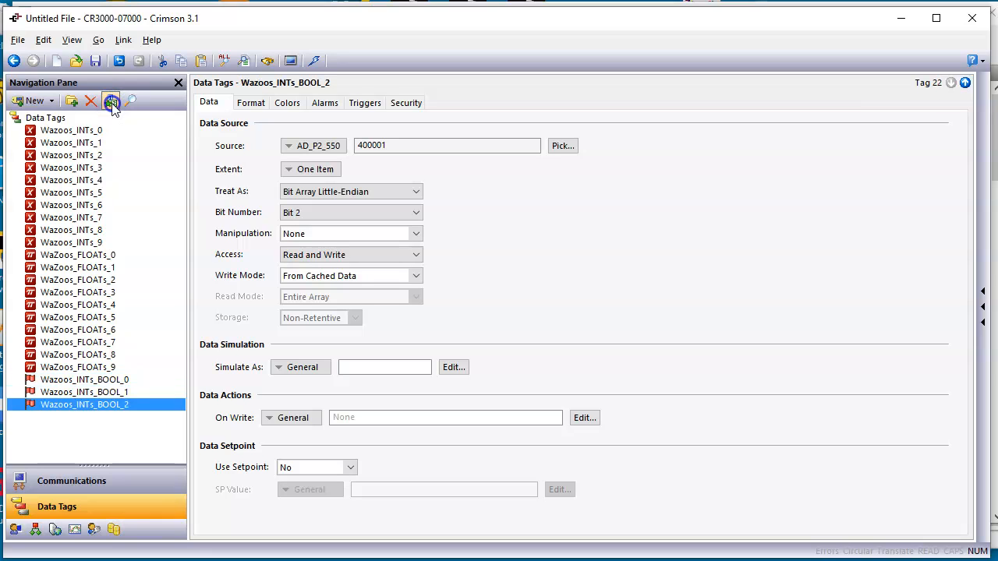
click(111, 102)
click(111, 103)
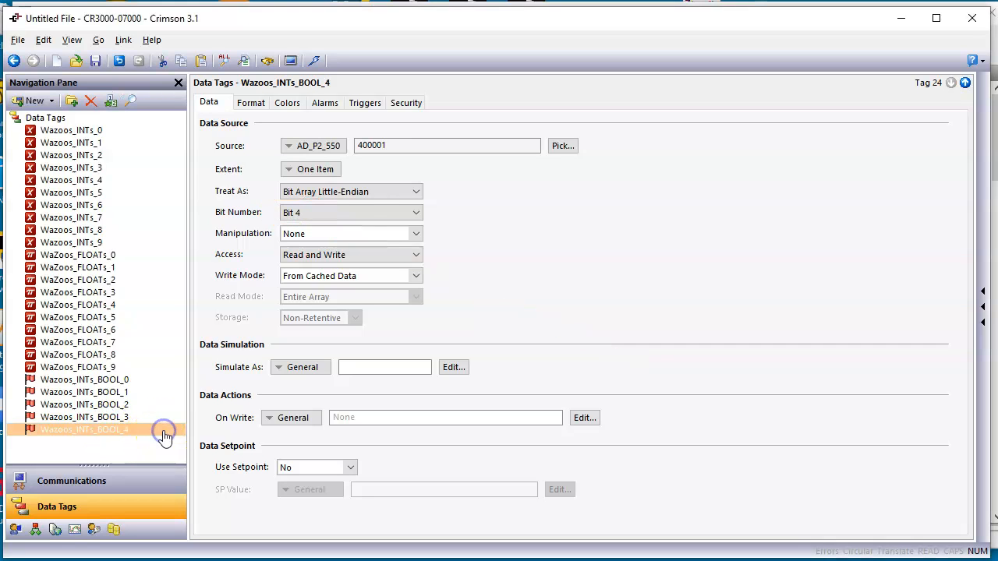
click(115, 102)
click(114, 102)
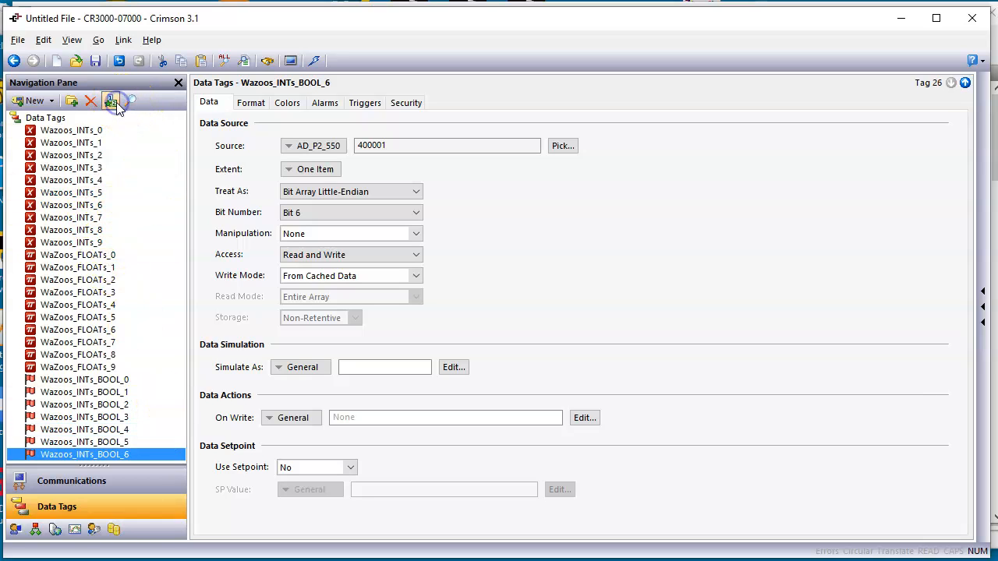
click(115, 102)
click(115, 103)
click(115, 102)
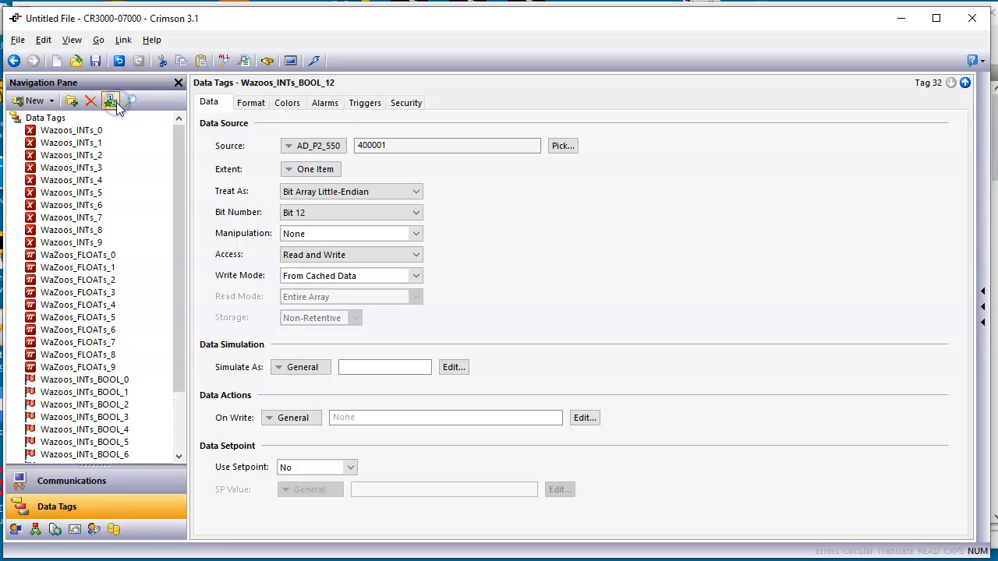
click(114, 102)
drag(180, 293, 180, 394)
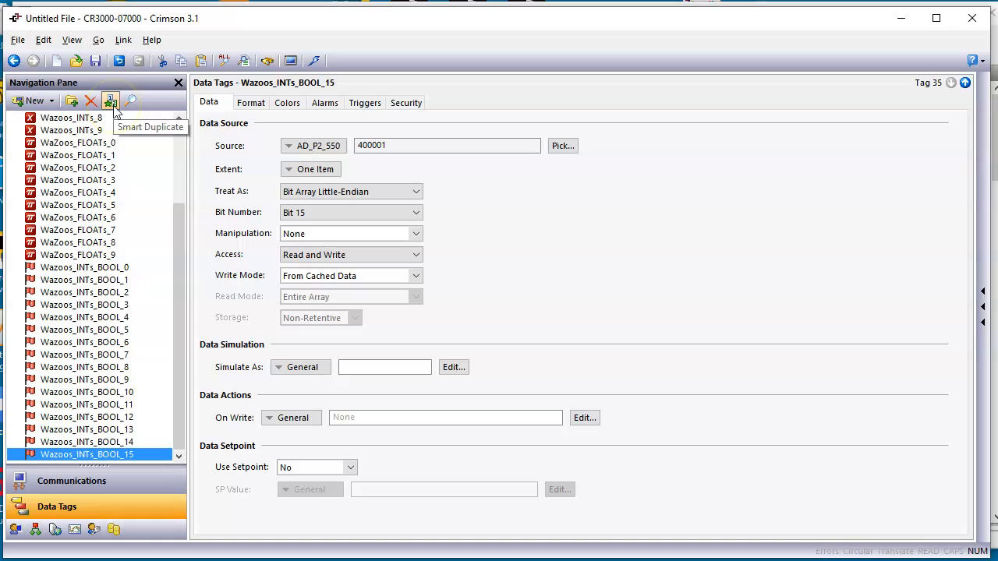
Try one more duplicate to create Wazoos_INTs_BOOL_16, check its source address and bit number, and remove the extra tag
click(378, 148)
text(1)
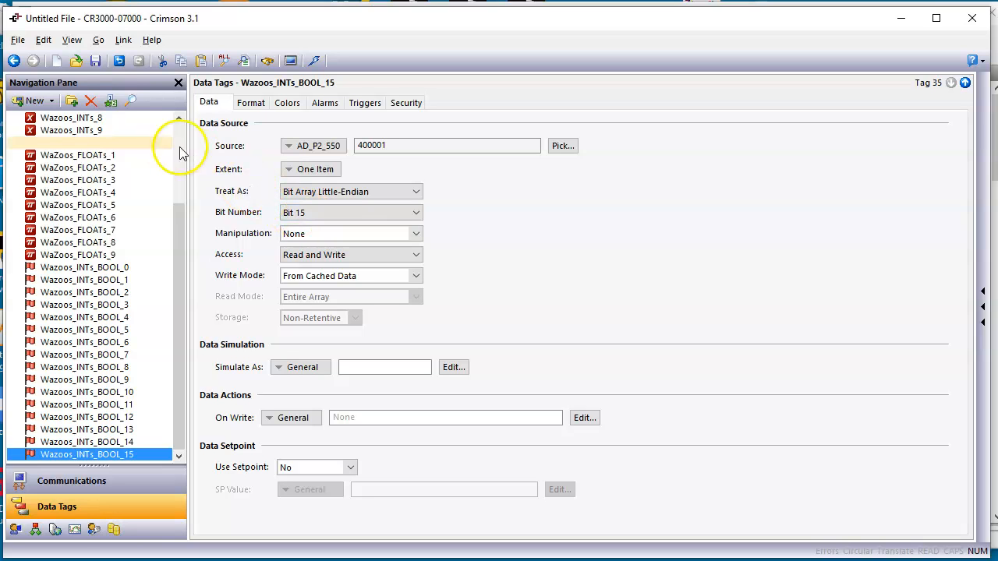
click(110, 102)
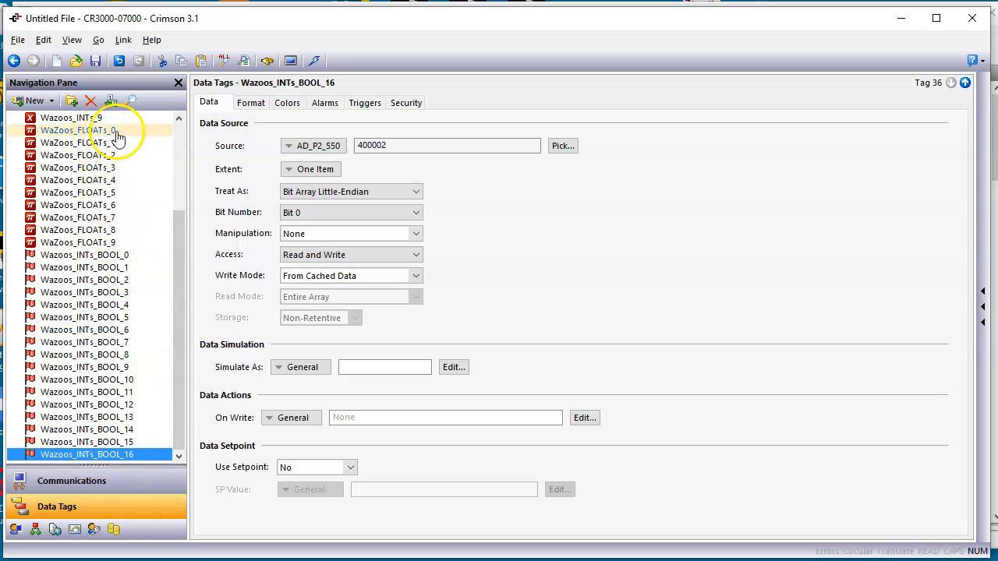
mouse_move(179, 260)
mouse_down()
mouse_move(178, 176)
mouse_move(180, 250)
mouse_up()
click(93, 454)
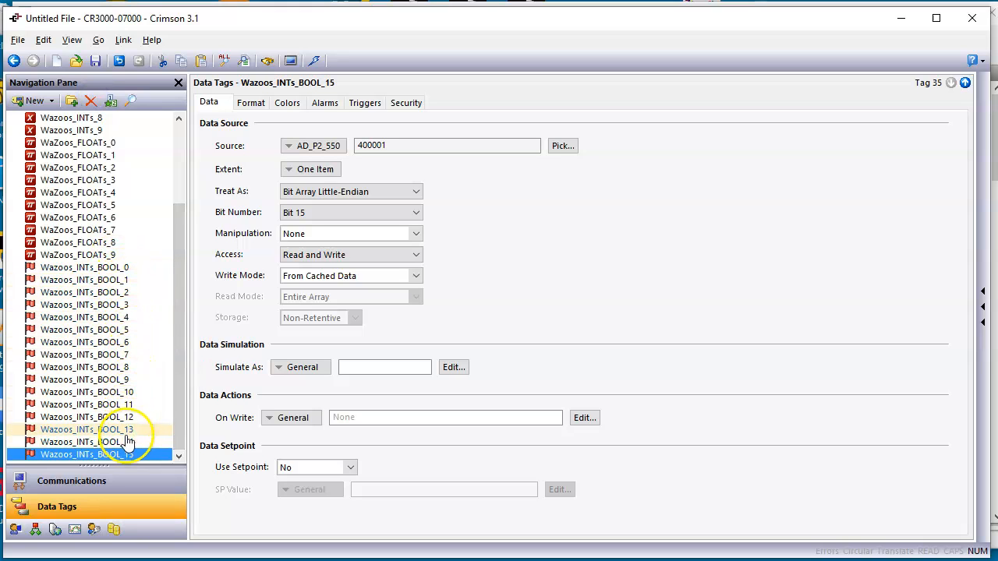
drag(179, 285, 127, 133)
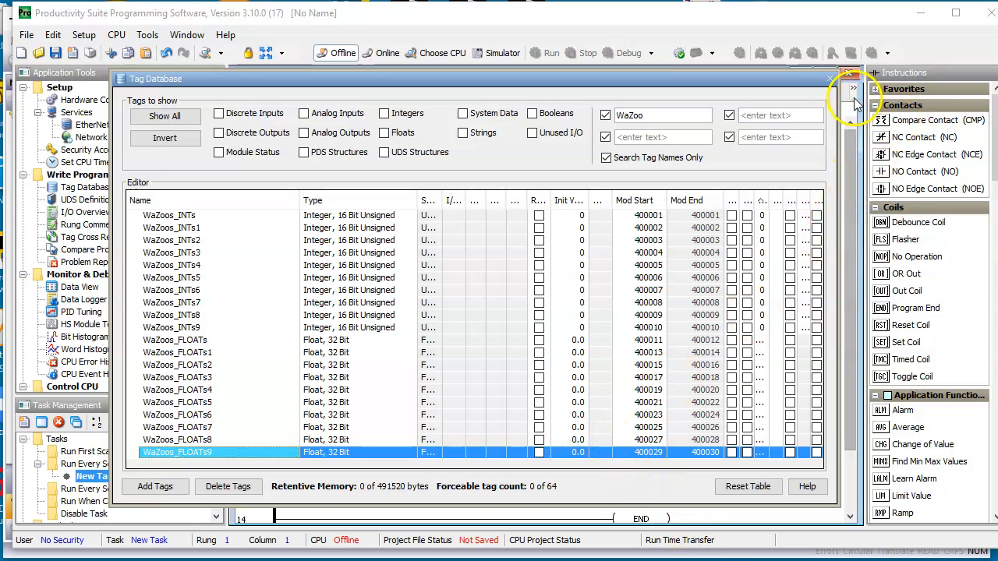
In Productivity Suite, review the P2-550 Ethernet port's IP settings and Modbus TCP port in the hardware configuration, and close it
click(846, 73)
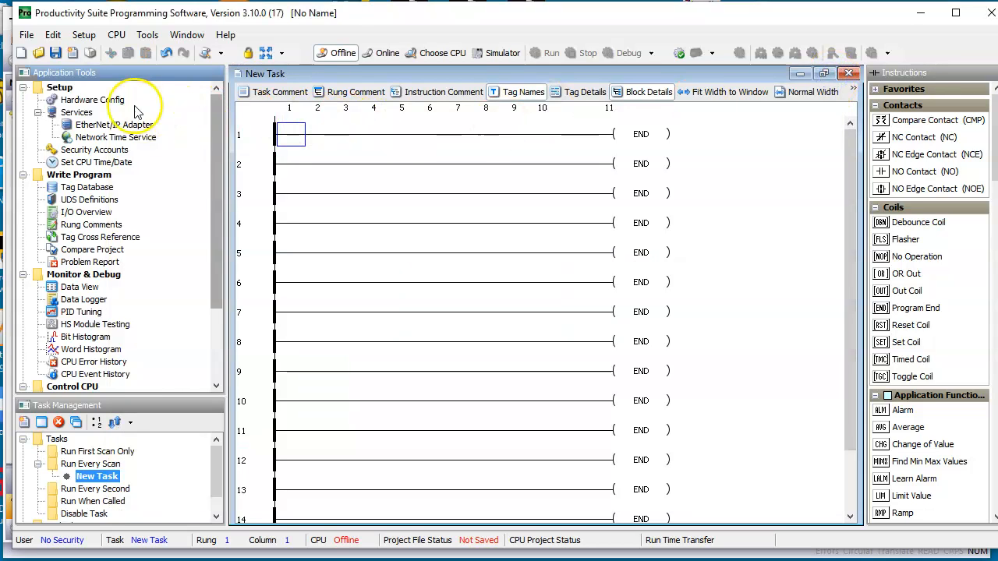
click(108, 103)
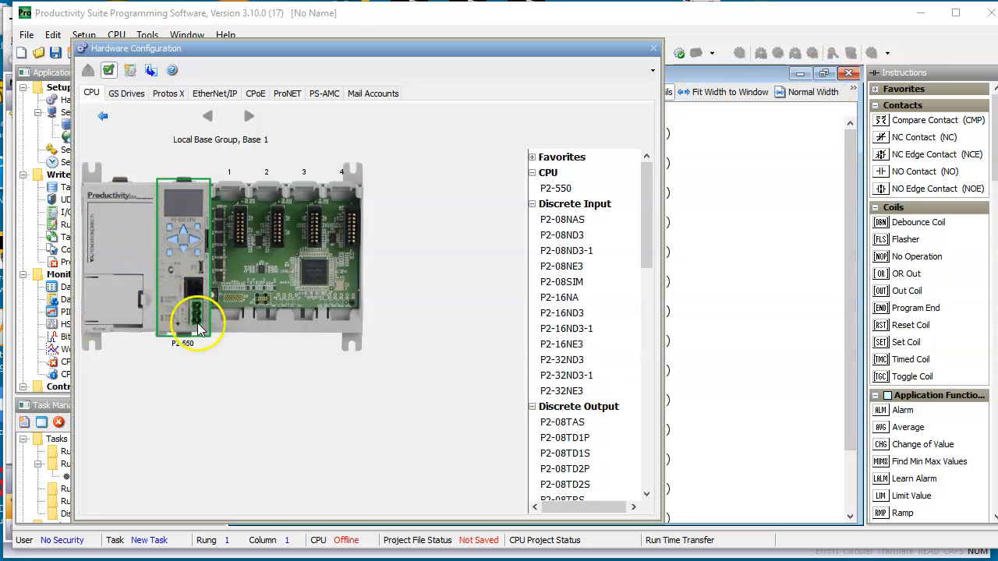
double_click(195, 290)
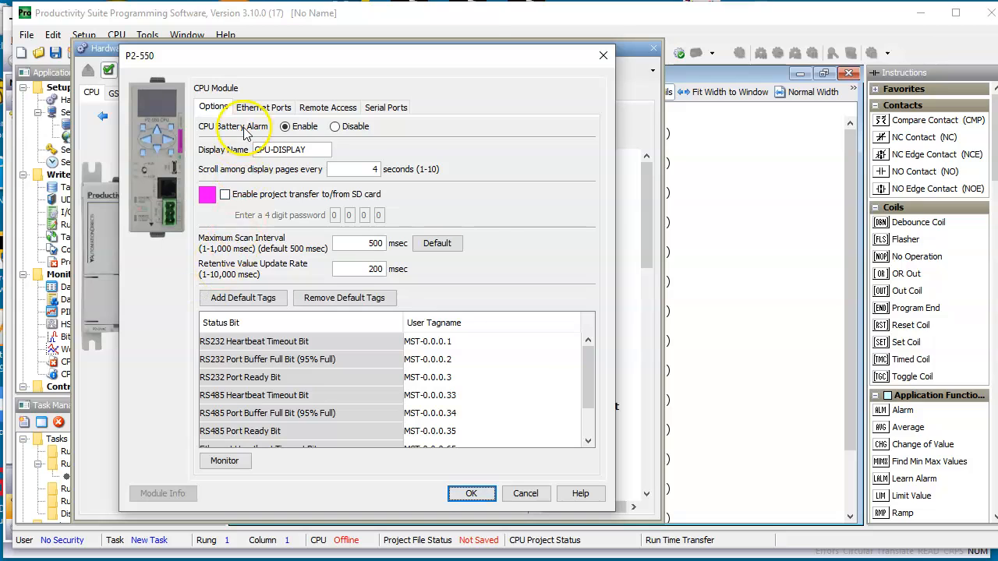
click(262, 108)
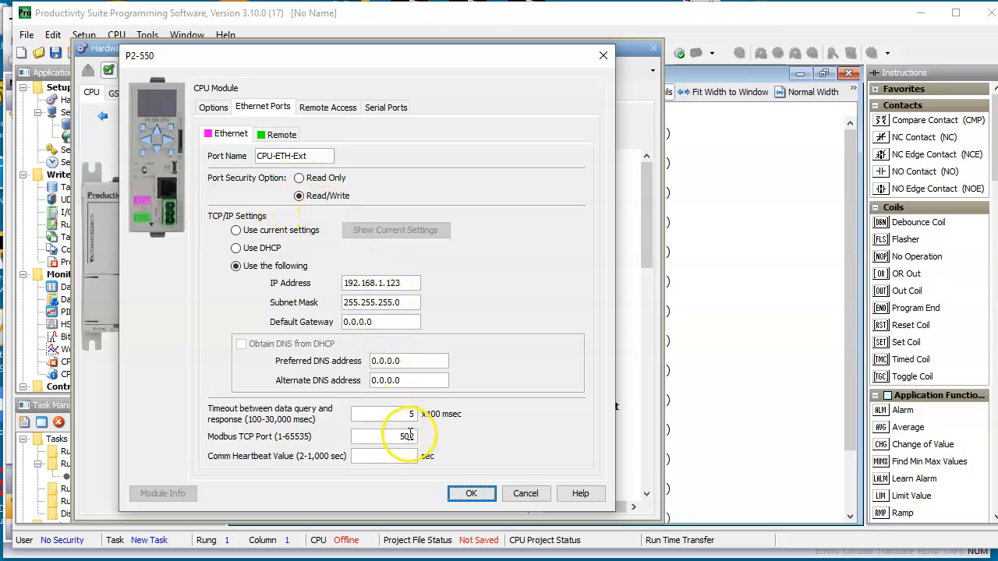
click(471, 494)
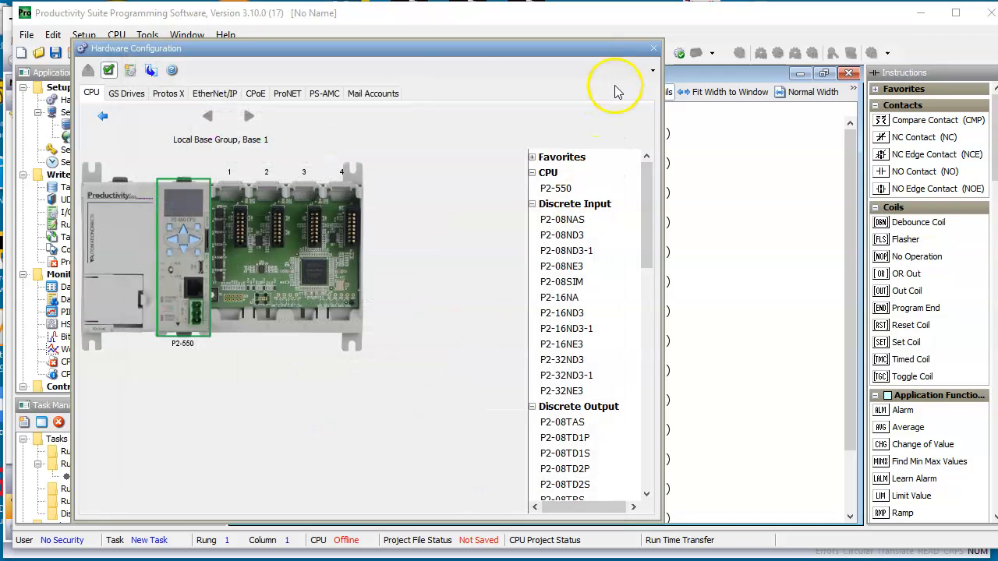
click(652, 48)
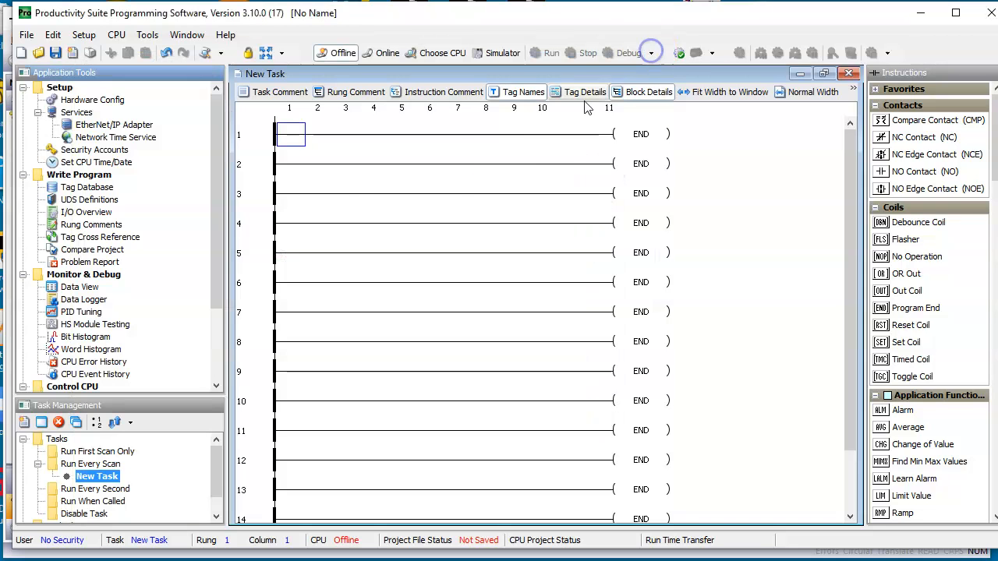
Open the tag database, start adding a tag, and check the Modbus address prefix for the Boolean data type
double_click(88, 188)
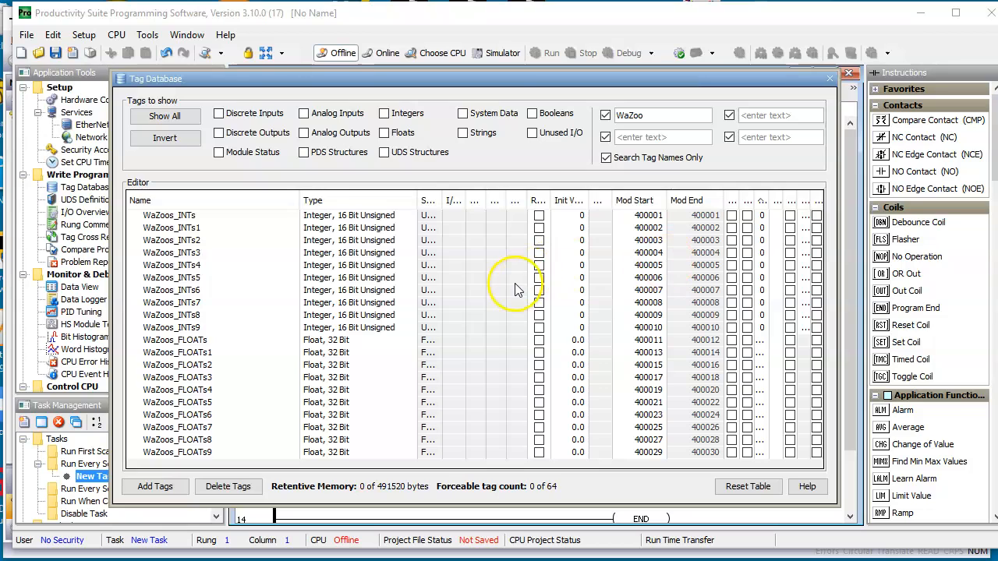
click(155, 486)
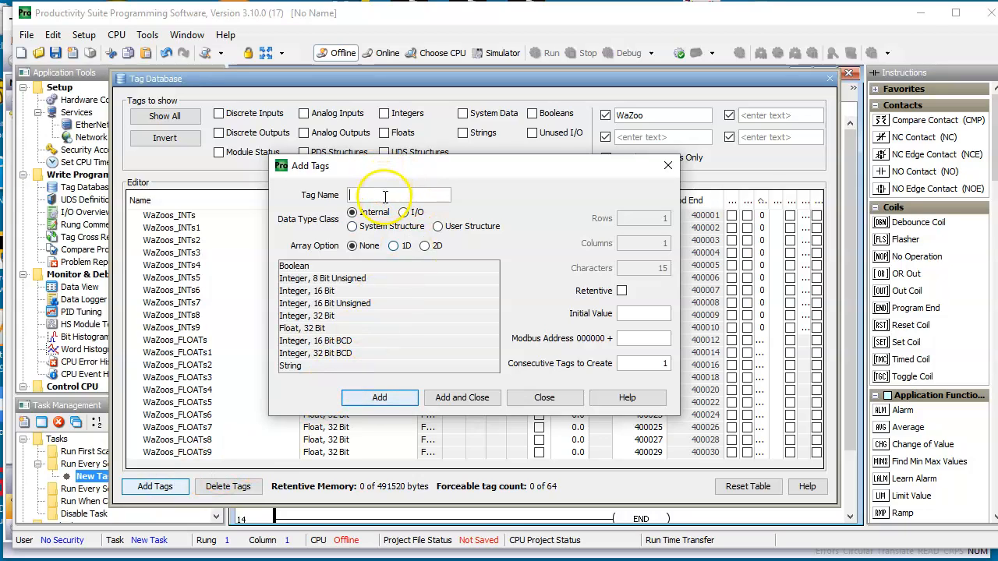
click(305, 266)
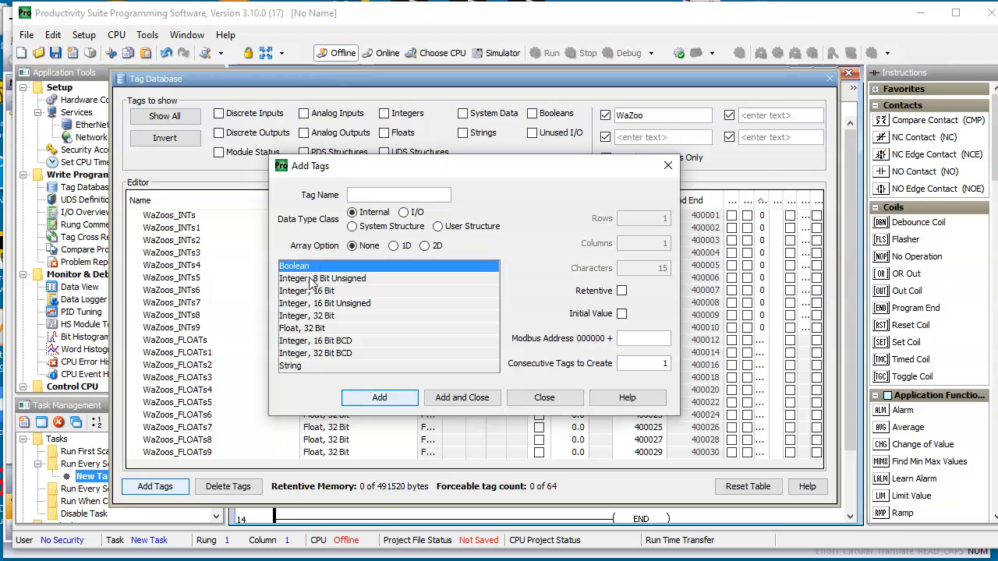
click(316, 270)
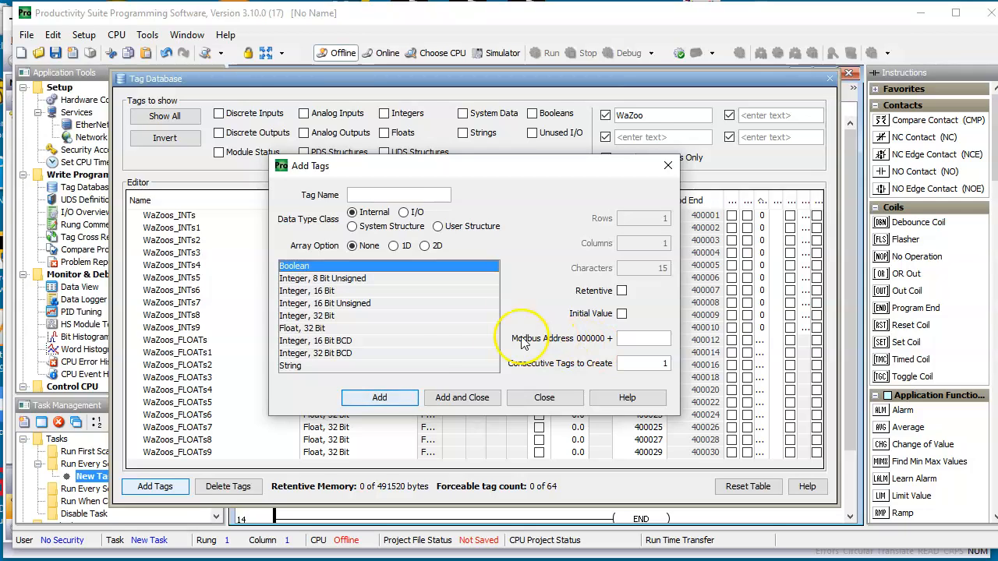
Compare the Modbus address prefixes of the integer, float, BCD and string types with Boolean, and close without adding a tag
click(331, 278)
click(321, 291)
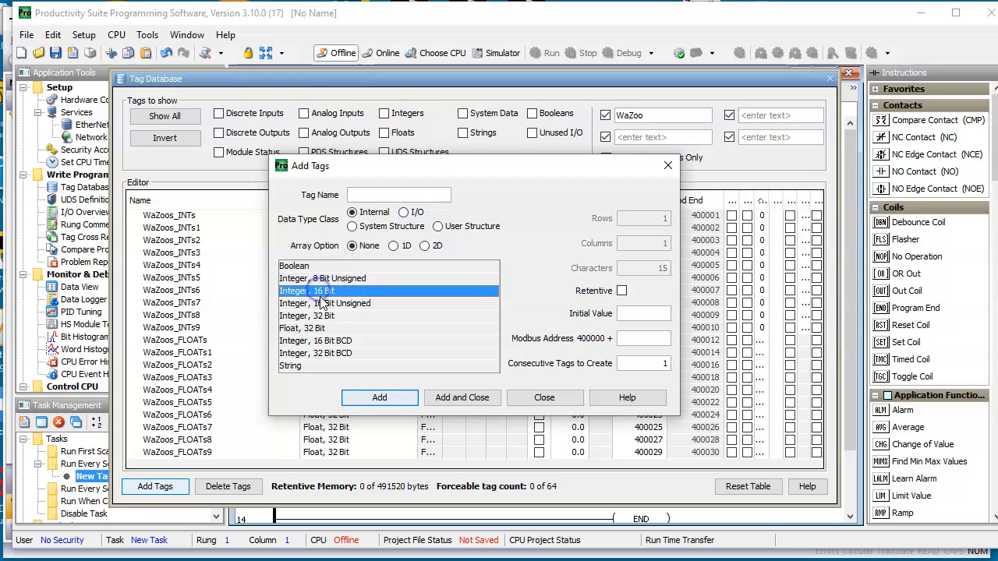
click(324, 303)
click(320, 316)
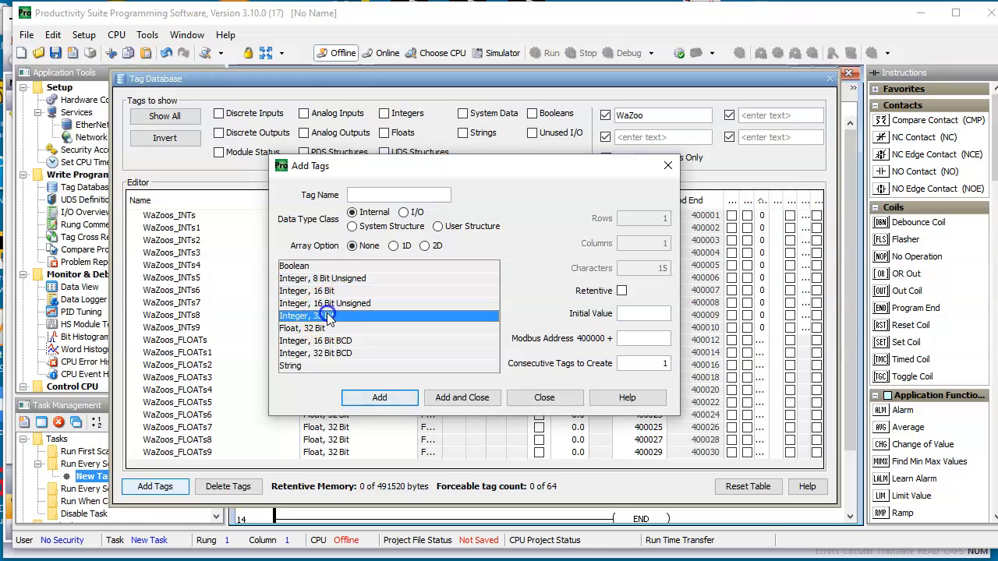
click(316, 328)
click(323, 340)
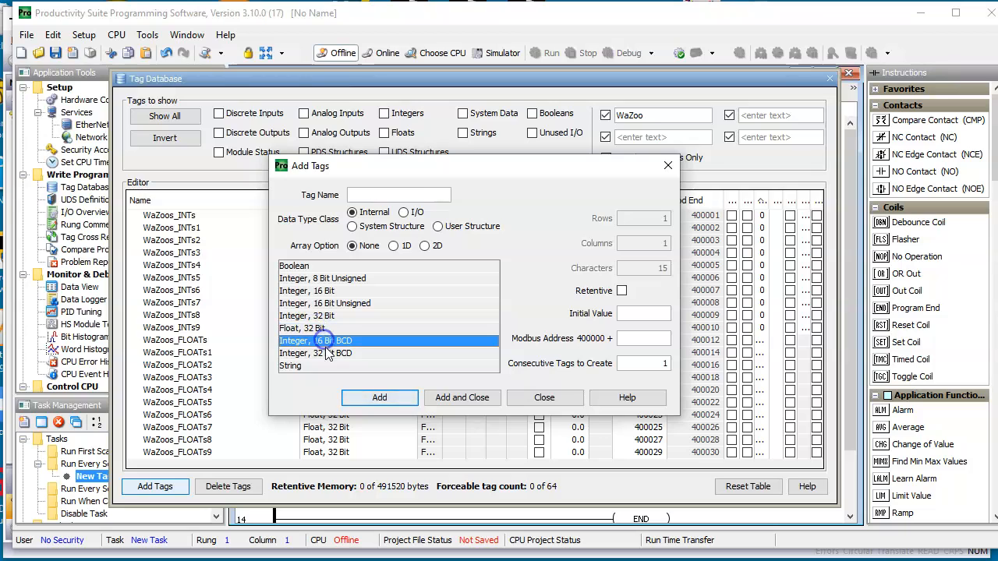
click(327, 355)
click(304, 367)
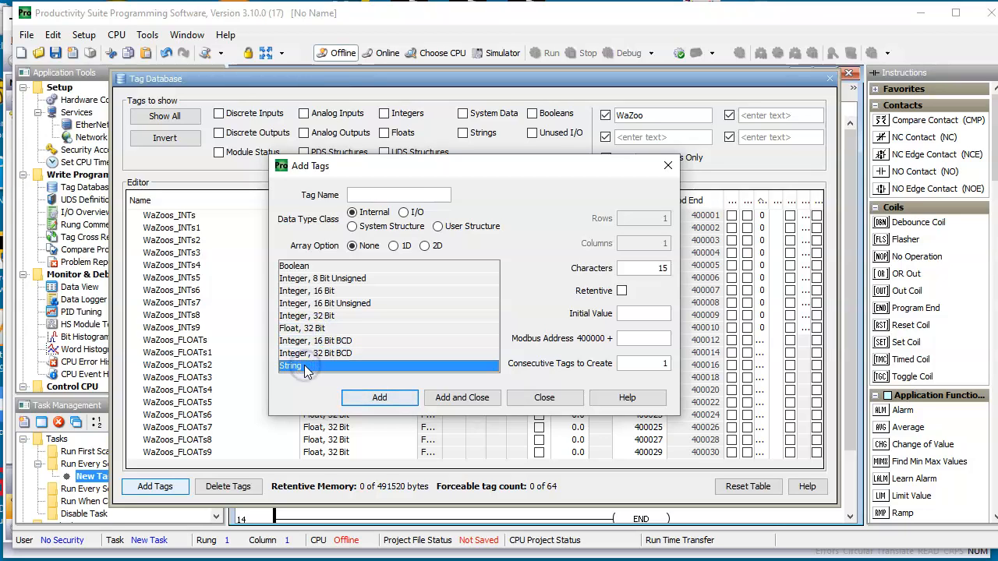
click(315, 266)
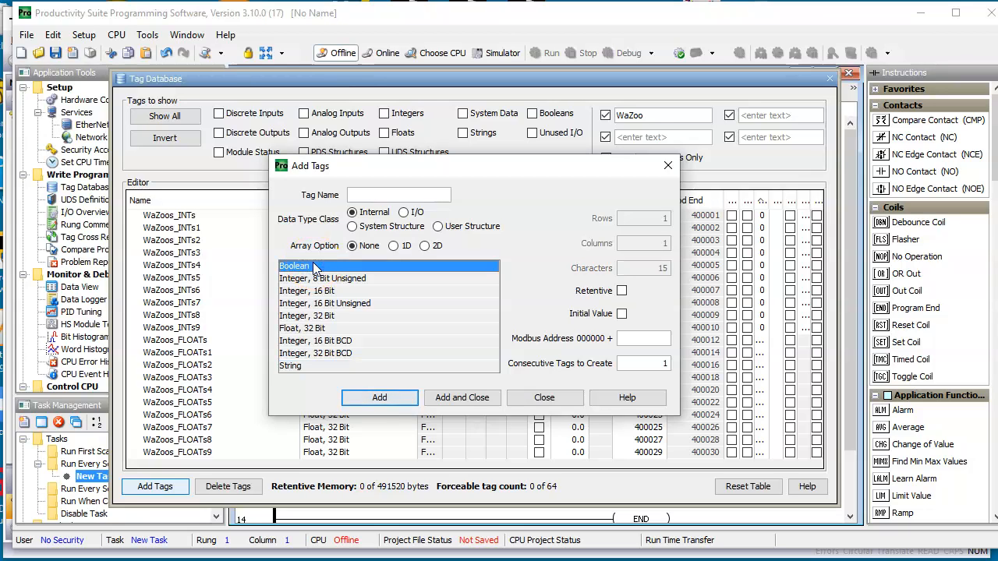
click(328, 280)
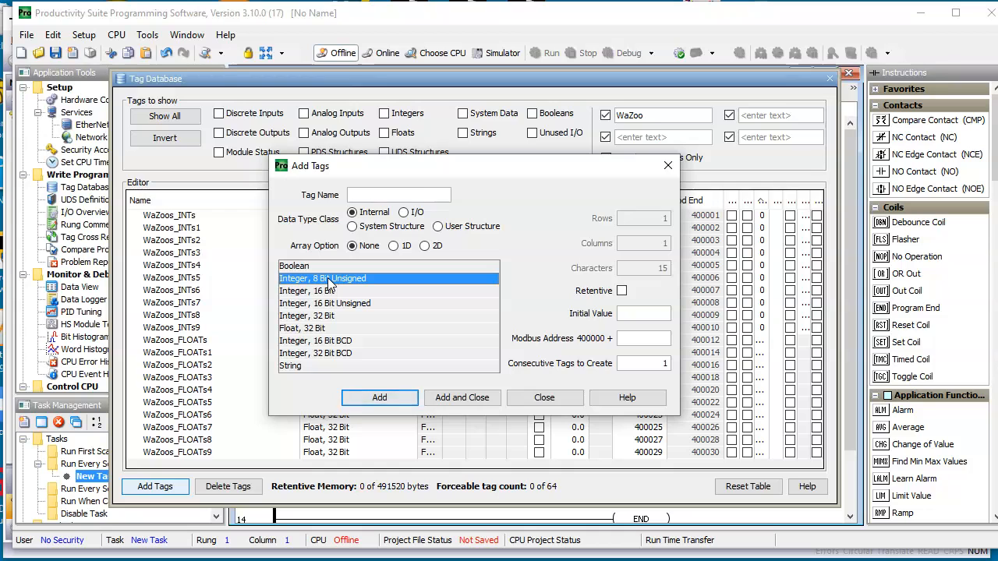
click(543, 399)
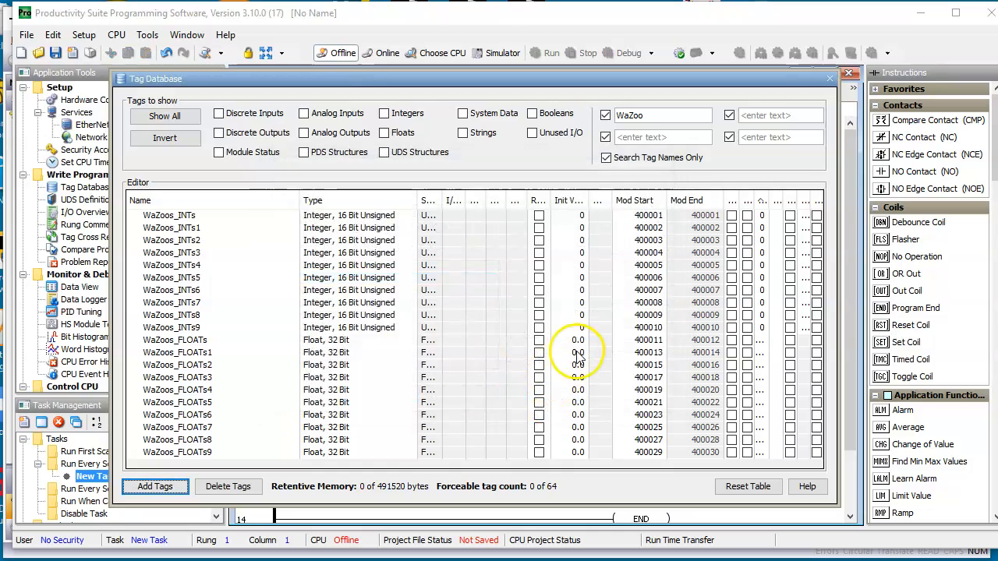
Switch to Crimson 3.1, expand the navigation categories, and view Page1 in the display pages
click(724, 559)
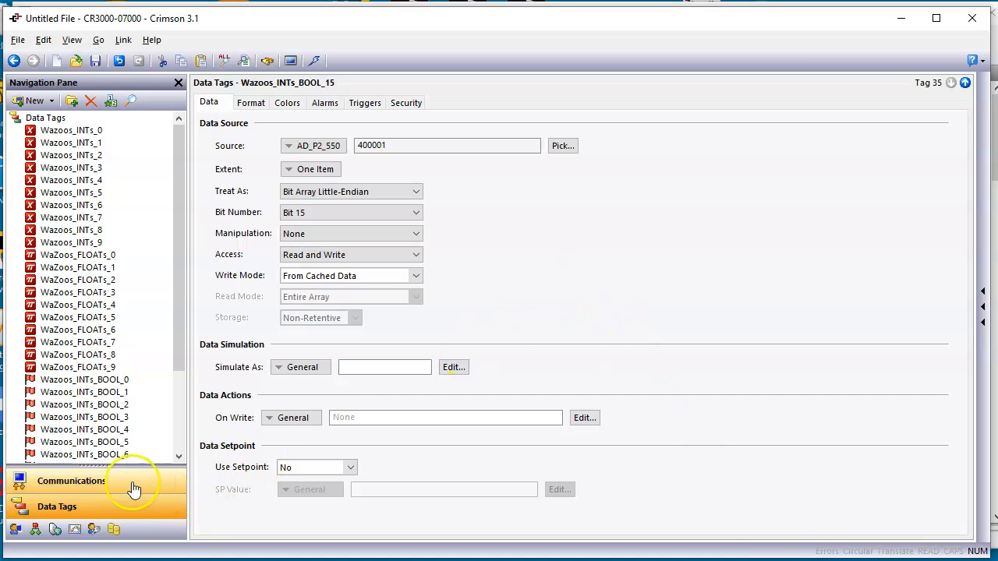
drag(101, 466, 125, 386)
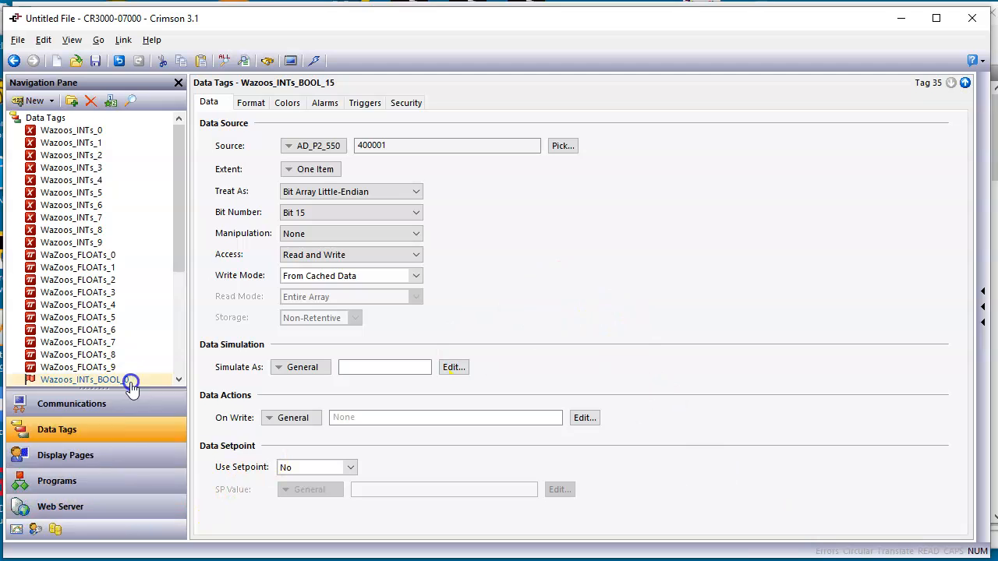
click(108, 458)
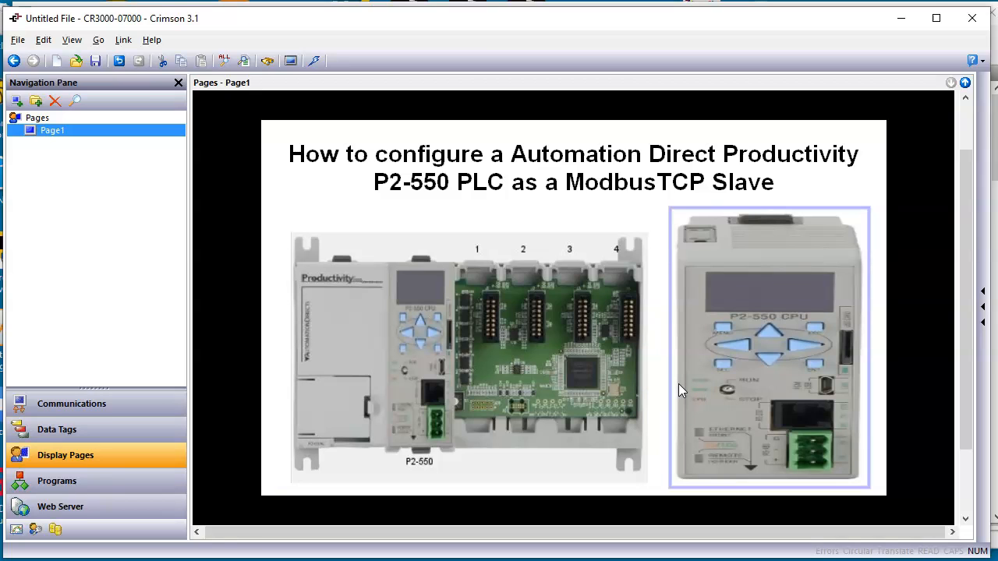
click(662, 392)
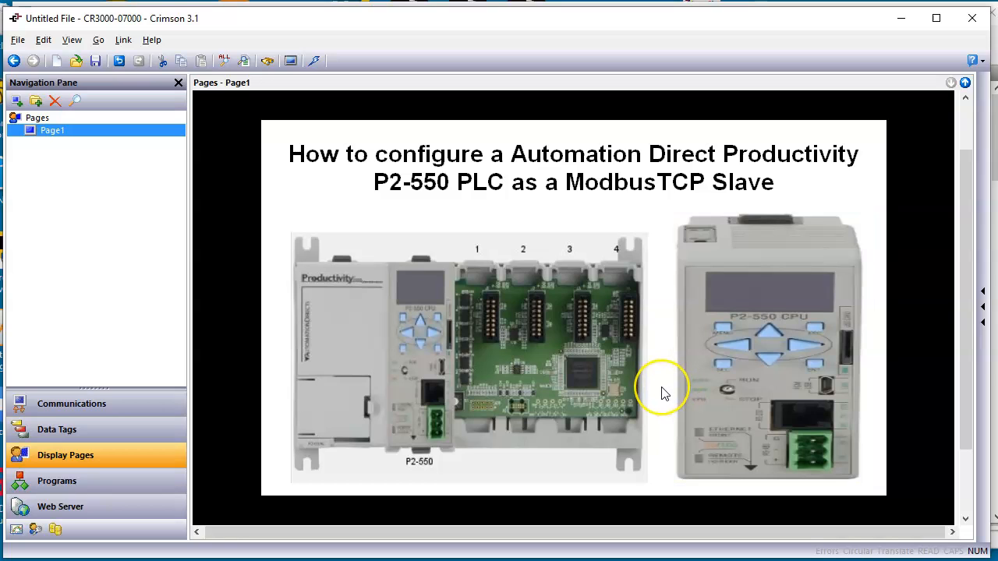